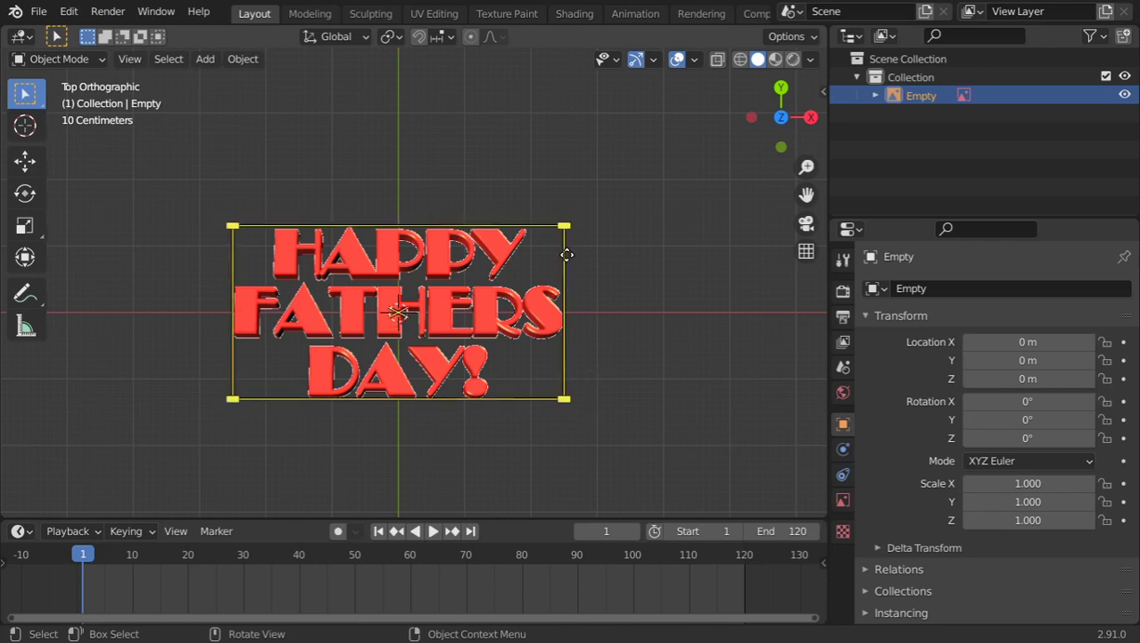
- Trace the HAPPY FATHERS DAY! reference image into a new GPencil object and expand its trace settings
{"action": "left_click", "coordinate": [255, 63]}
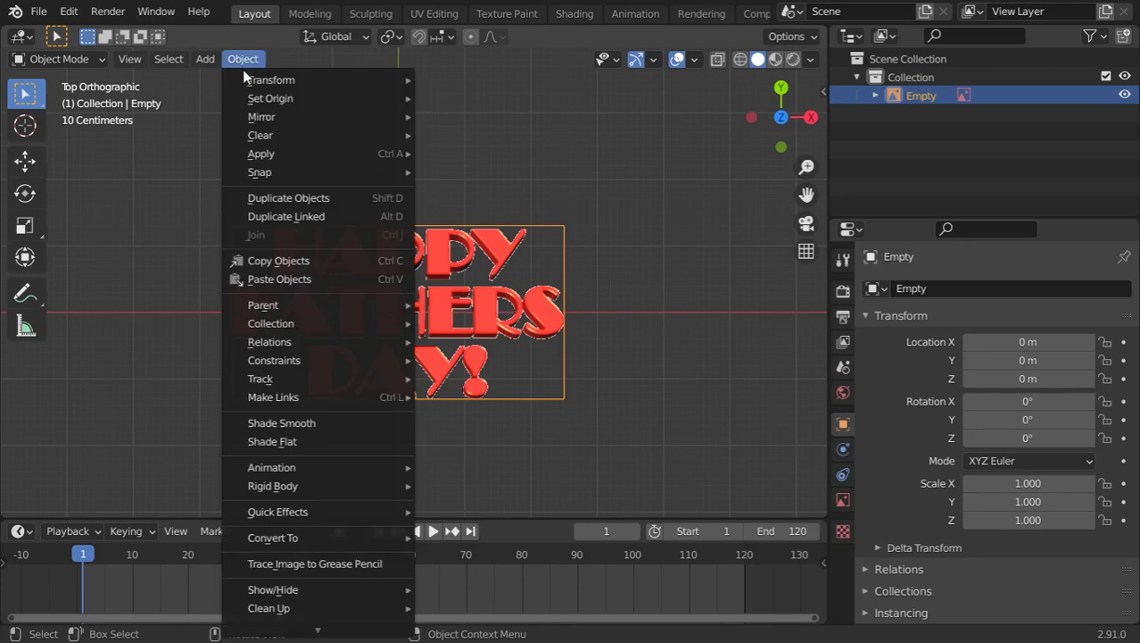
{"action": "left_click", "coordinate": [366, 564]}
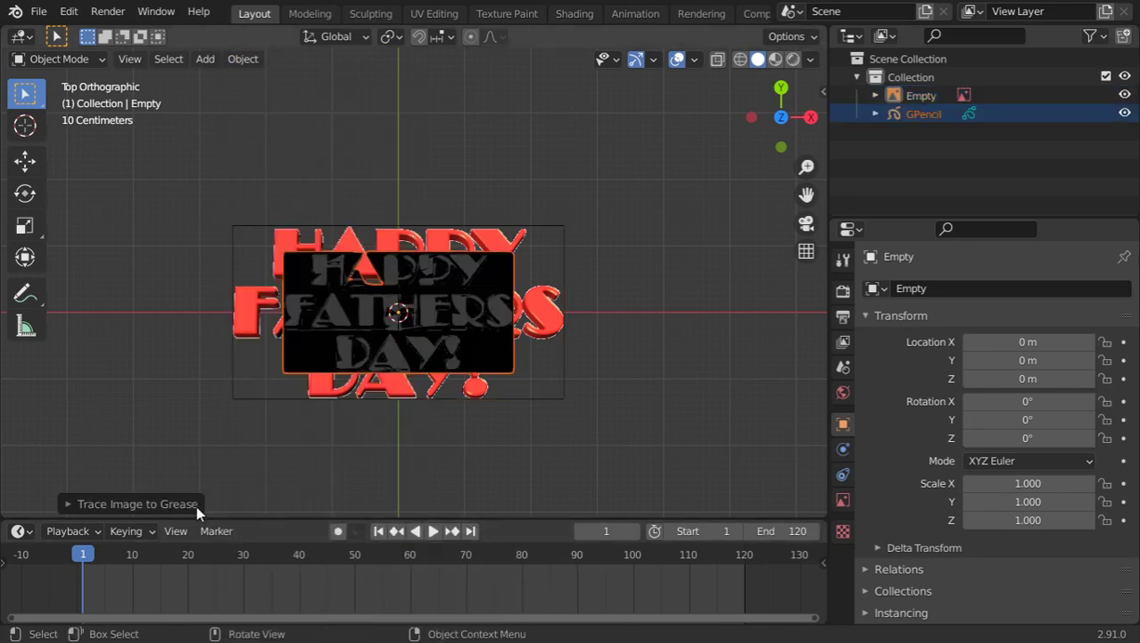
{"action": "left_click", "coordinate": [173, 501]}
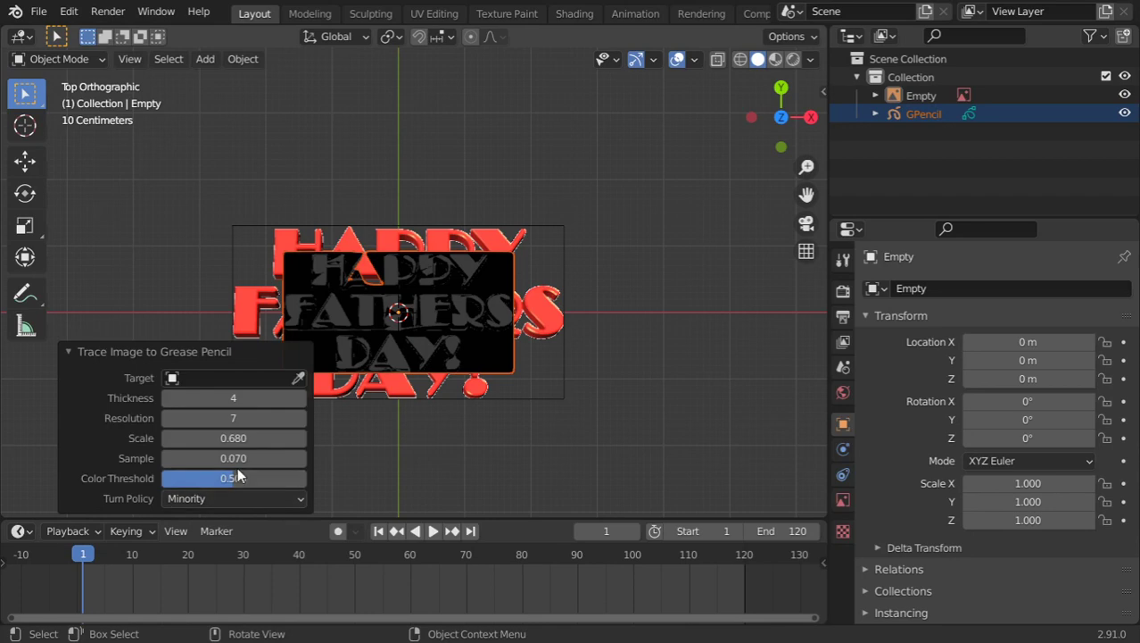
- Set the trace scale to 1, thickness to 34 and resolution to 19
{"action": "left_click", "coordinate": [234, 438]}
{"action": "type", "text": "1"}
{"action": "key", "text": "Return"}
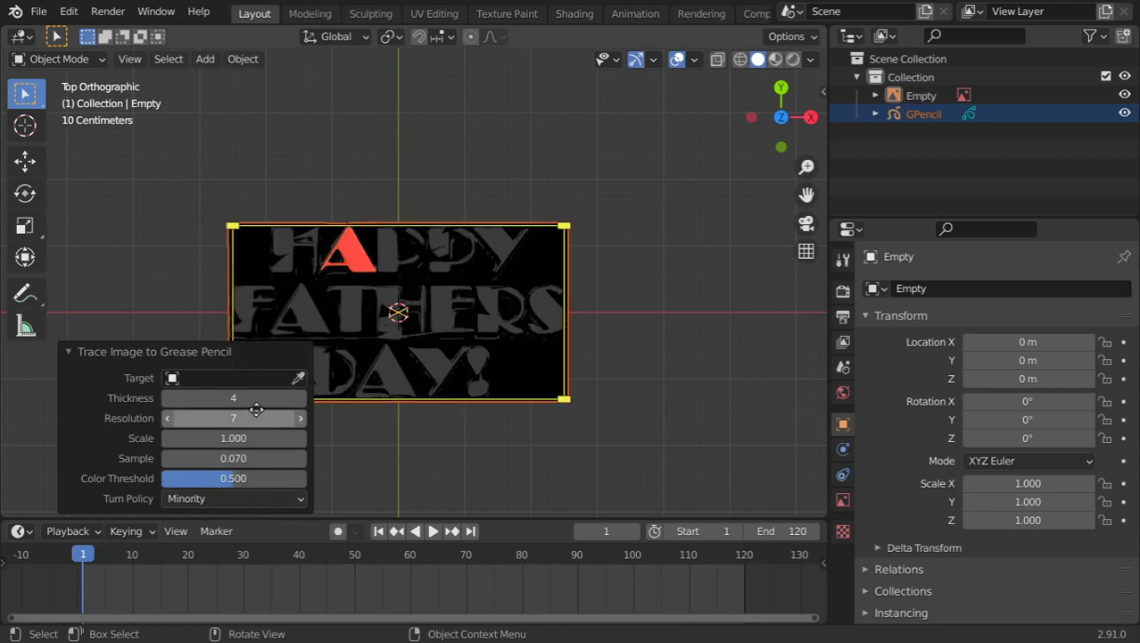
{"action": "mouse_move", "coordinate": [292, 399]}
{"action": "left_mouse_down"}
{"action": "mouse_move", "coordinate": [264, 398]}
{"action": "mouse_move", "coordinate": [295, 399]}
{"action": "mouse_move", "coordinate": [282, 399]}
{"action": "left_mouse_up"}
{"action": "type", "text": "34"}
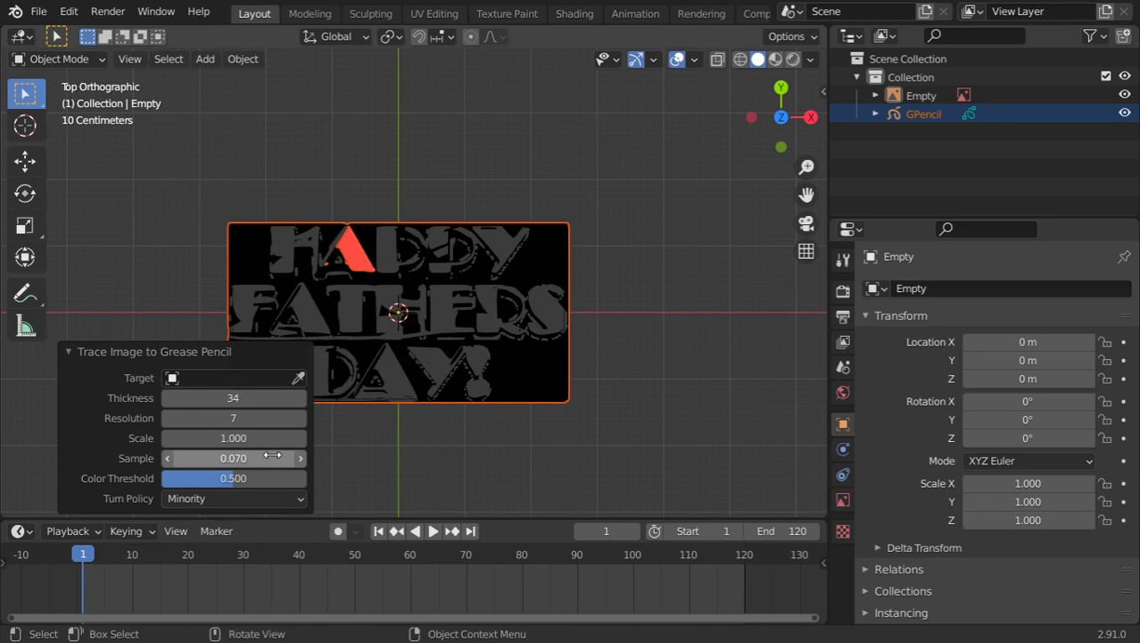
{"action": "left_click", "coordinate": [301, 418]}
{"action": "left_click", "coordinate": [302, 418]}
{"action": "left_click", "coordinate": [302, 417]}
{"action": "left_click", "coordinate": [301, 418]}
{"action": "left_click", "coordinate": [302, 418]}
{"action": "left_click", "coordinate": [302, 418]}
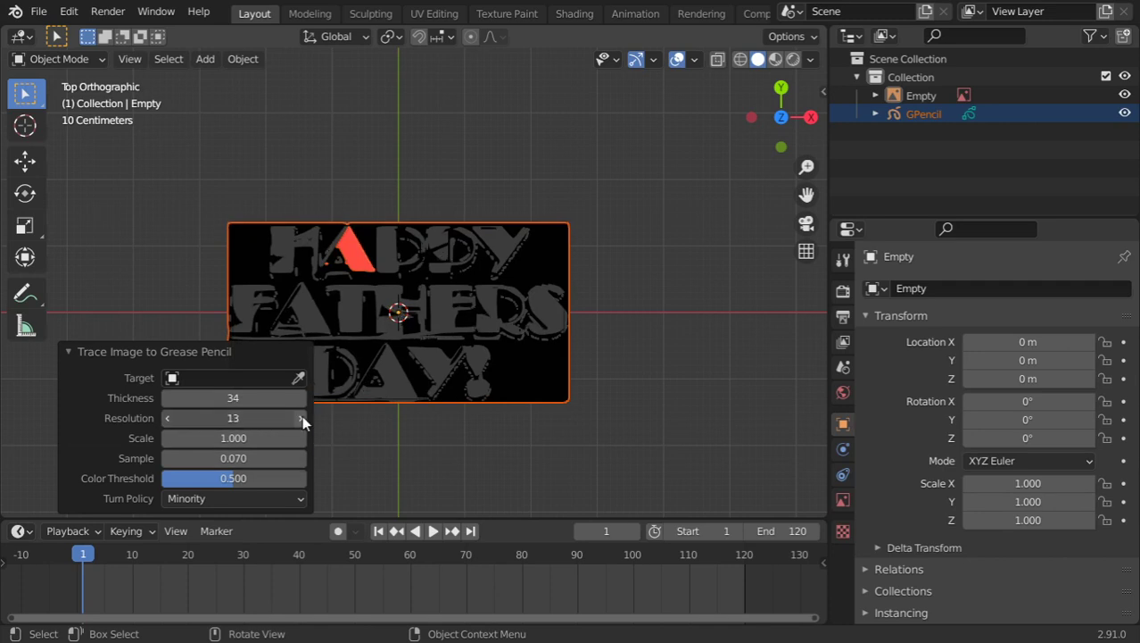
{"action": "left_click", "coordinate": [302, 418]}
{"action": "left_click", "coordinate": [301, 418]}
{"action": "left_click", "coordinate": [302, 418]}
{"action": "left_click", "coordinate": [302, 417]}
{"action": "left_click", "coordinate": [302, 417]}
{"action": "left_click", "coordinate": [301, 418]}
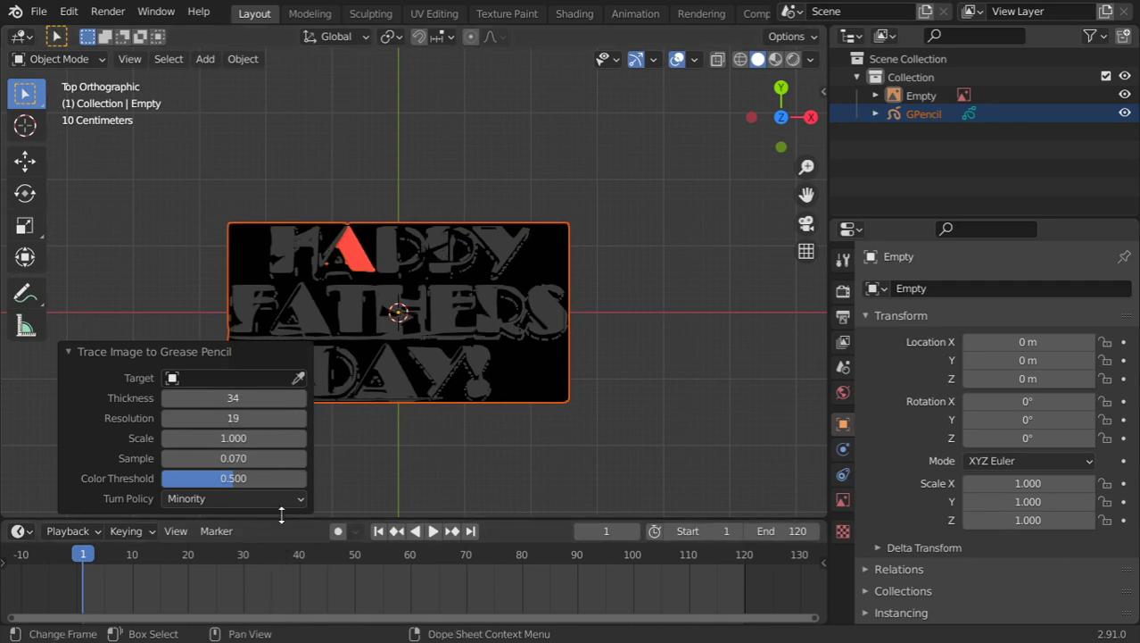
- Set the trace sample to 0.030 and the colour threshold to 0.506
{"action": "mouse_move", "coordinate": [234, 458]}
{"action": "left_mouse_down"}
{"action": "mouse_move", "coordinate": [201, 458]}
{"action": "mouse_move", "coordinate": [268, 458]}
{"action": "left_mouse_up"}
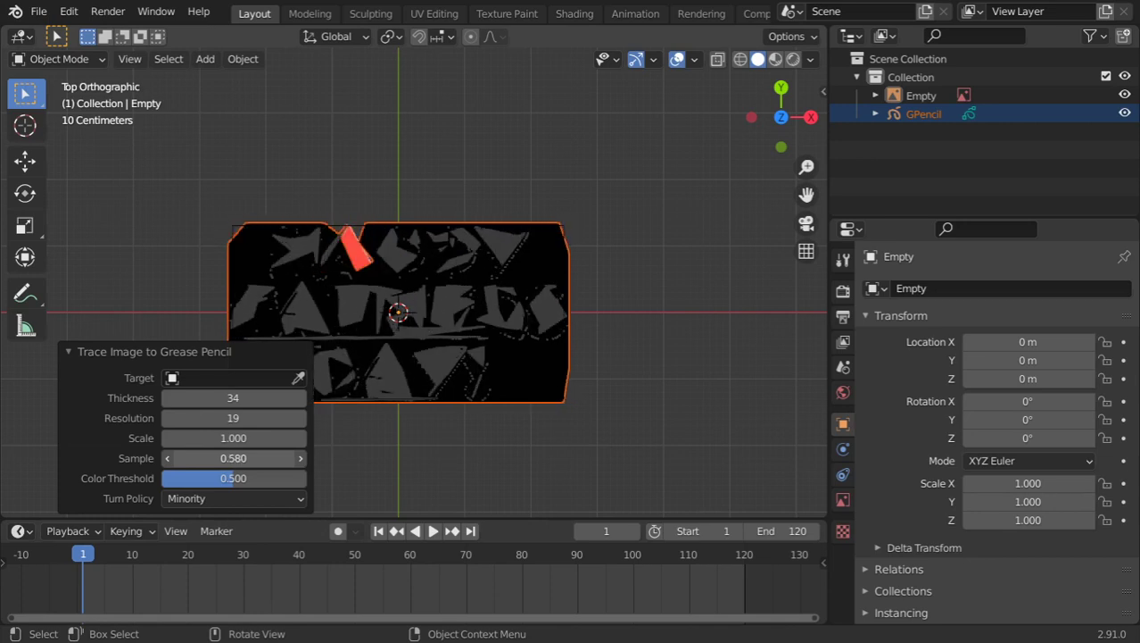
{"action": "left_click", "coordinate": [256, 456]}
{"action": "key", "text": "BackSpace"}
{"action": "type", "text": ".03"}
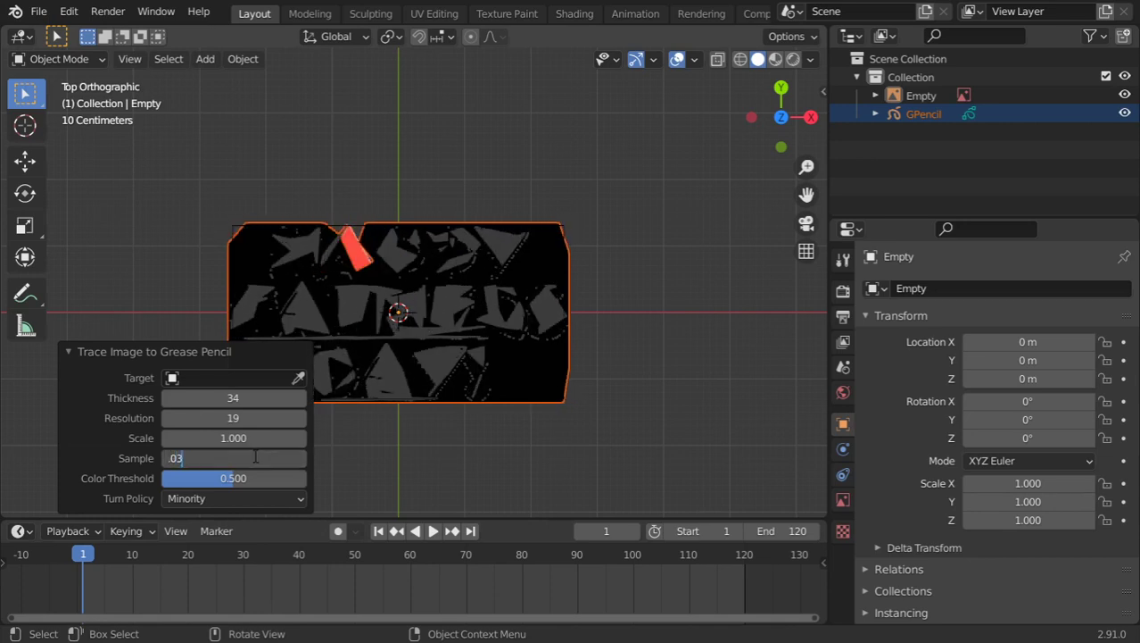
{"action": "type", "text": "0.030"}
{"action": "key", "text": "Return"}
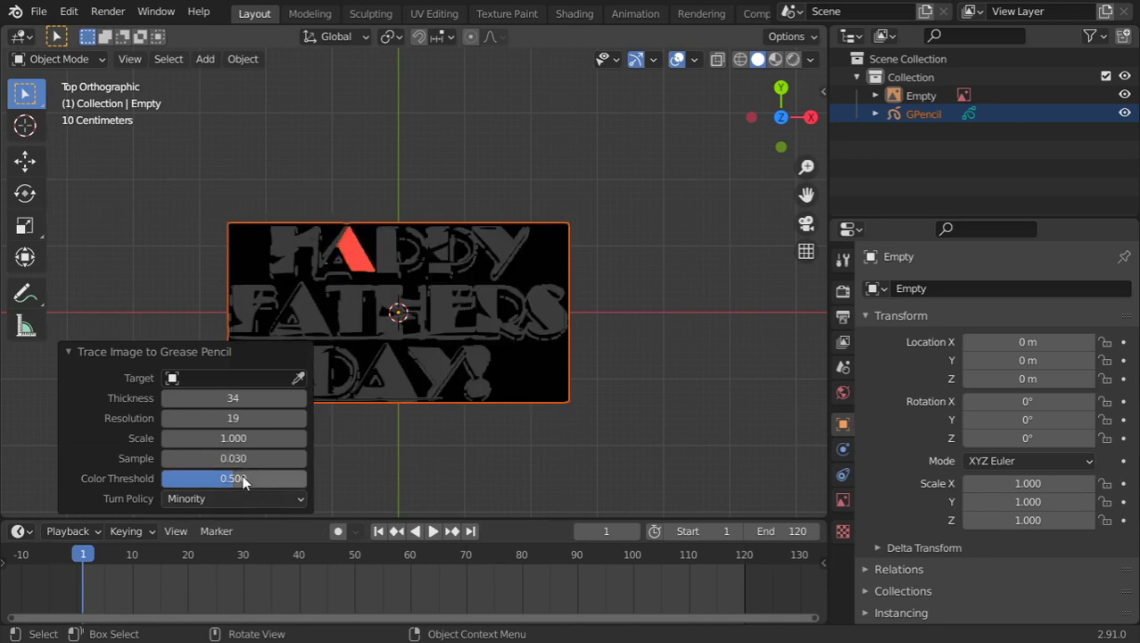
{"action": "mouse_move", "coordinate": [247, 480]}
{"action": "left_mouse_down"}
{"action": "mouse_move", "coordinate": [305, 478]}
{"action": "mouse_move", "coordinate": [184, 479]}
{"action": "mouse_move", "coordinate": [230, 479]}
{"action": "left_mouse_up"}
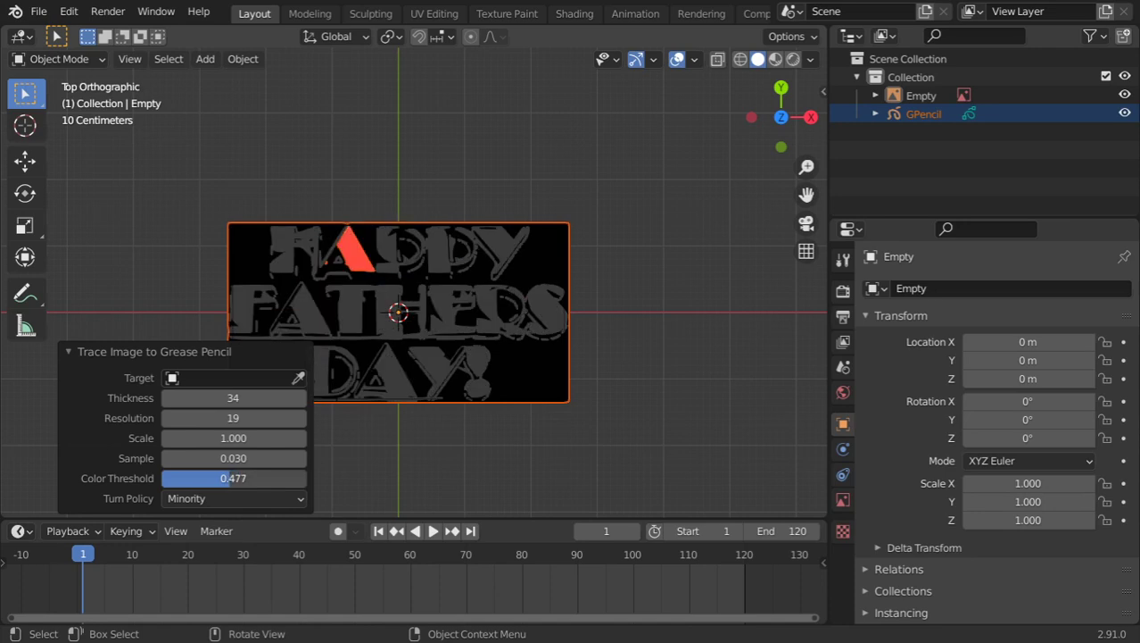
{"action": "left_click", "coordinate": [262, 497]}
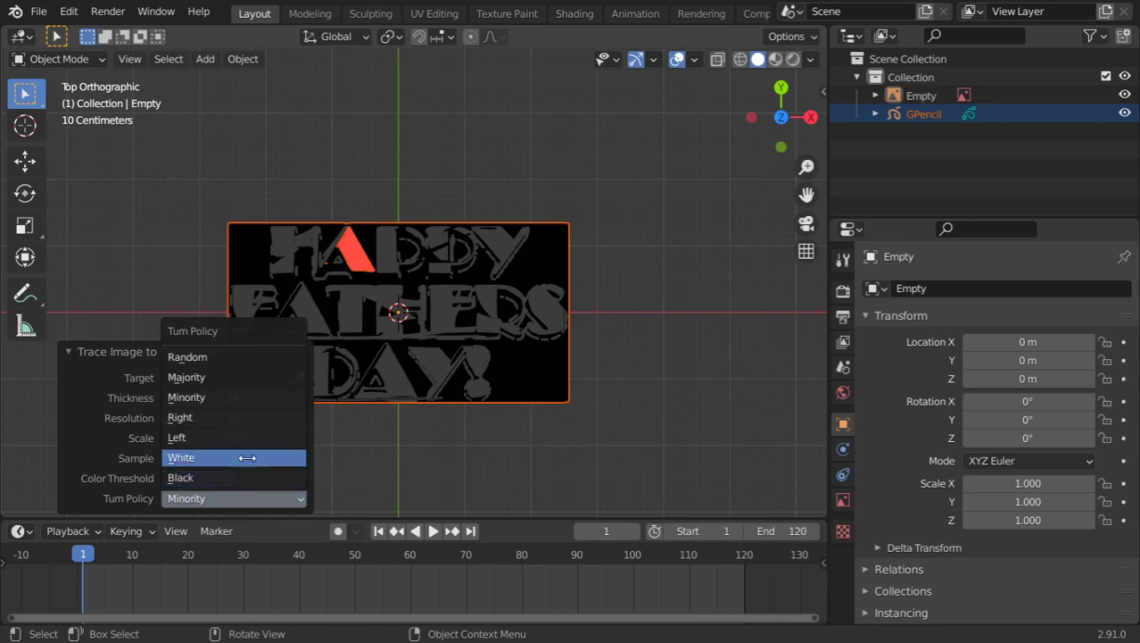
- Try the White, Black and Right turn policies, then return to Minority
{"action": "left_click", "coordinate": [262, 457]}
{"action": "left_click", "coordinate": [254, 500]}
{"action": "left_click", "coordinate": [223, 458]}
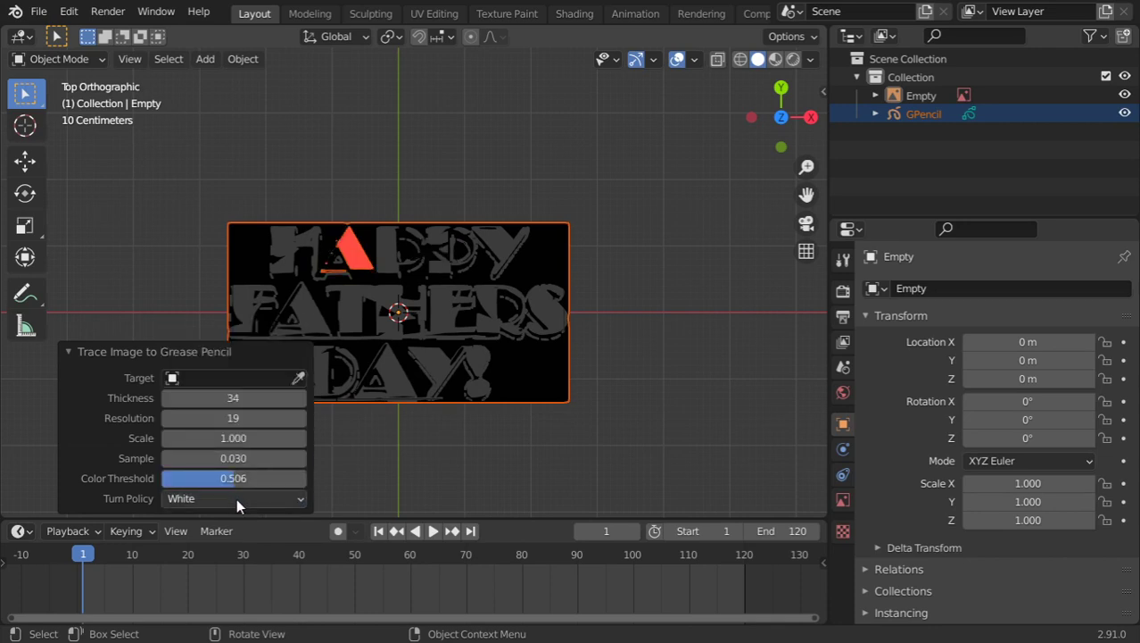
{"action": "left_click", "coordinate": [236, 498]}
{"action": "left_click", "coordinate": [216, 478]}
{"action": "left_click", "coordinate": [241, 498]}
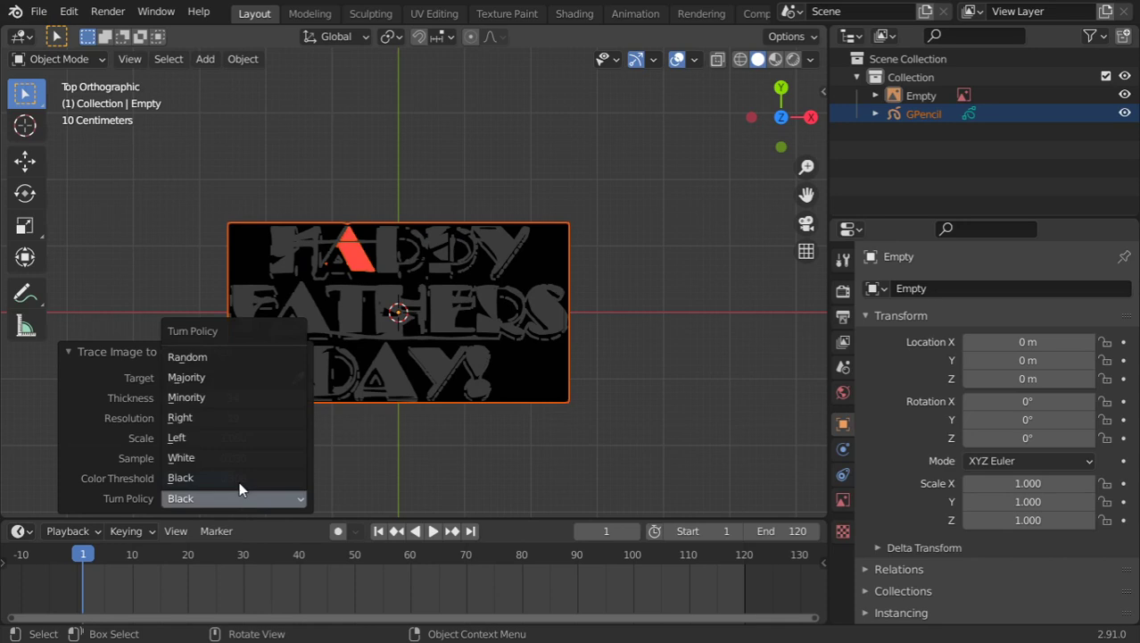
{"action": "left_click", "coordinate": [208, 415]}
{"action": "left_click", "coordinate": [232, 498]}
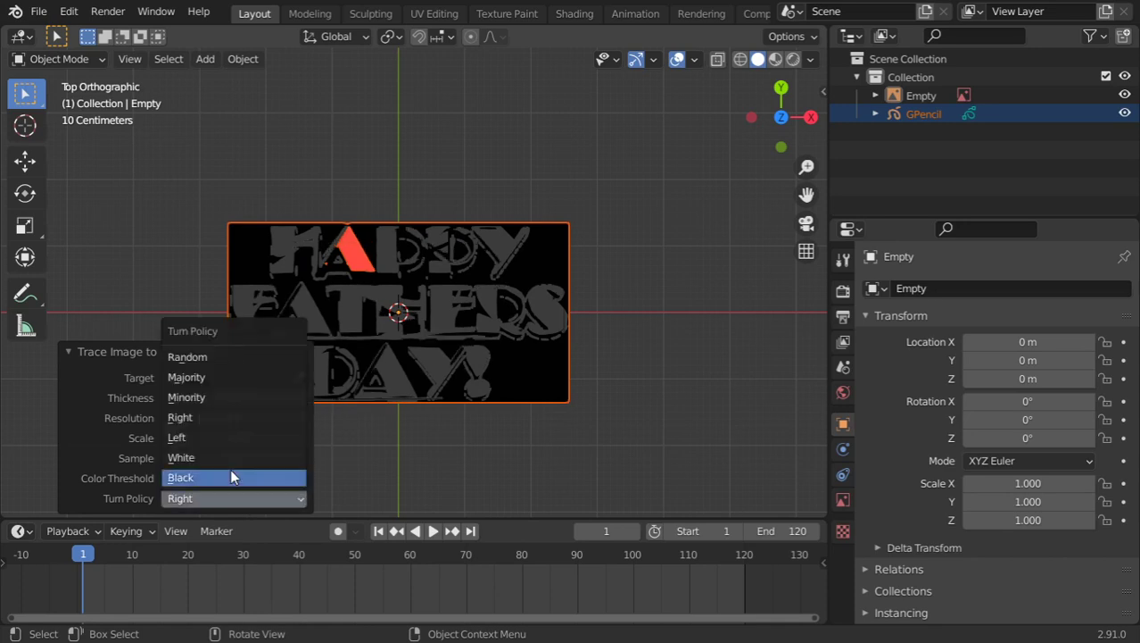
{"action": "left_click", "coordinate": [196, 397]}
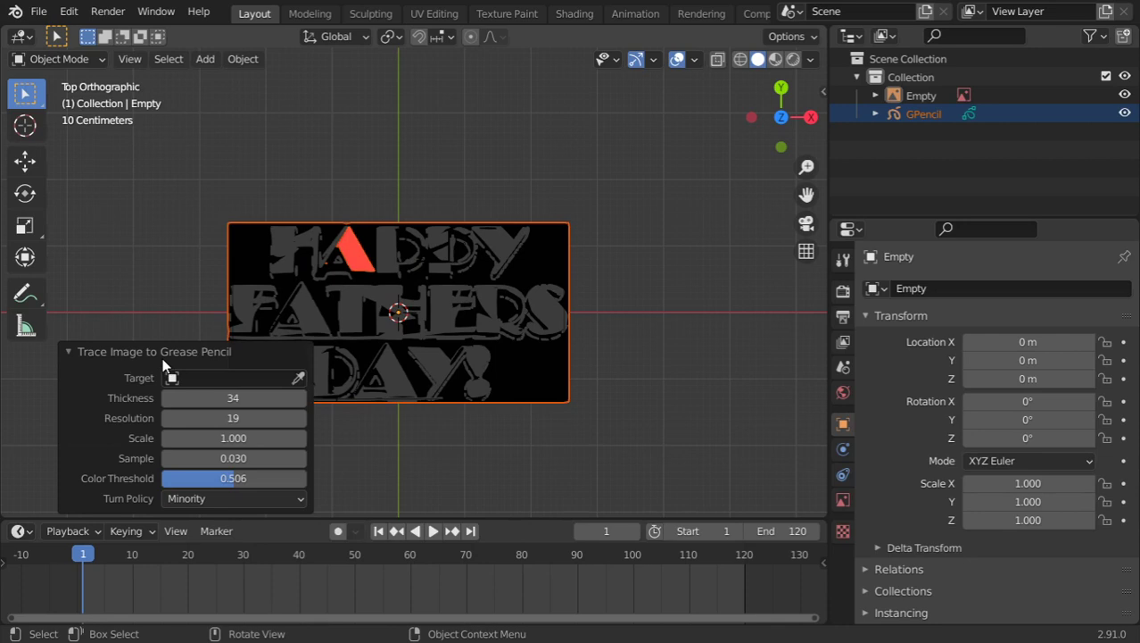
- Try stroke thickness 12 with trace resolutions of 20, 2, 5 and 3
{"action": "left_click", "coordinate": [224, 398]}
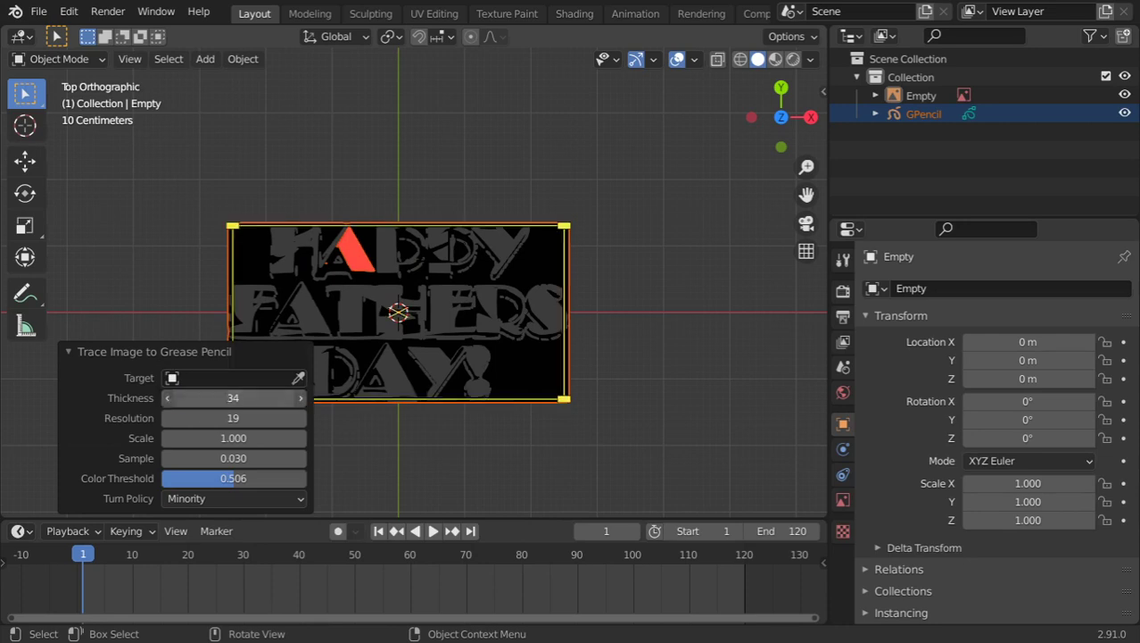
{"action": "type", "text": "12"}
{"action": "key", "text": "Return"}
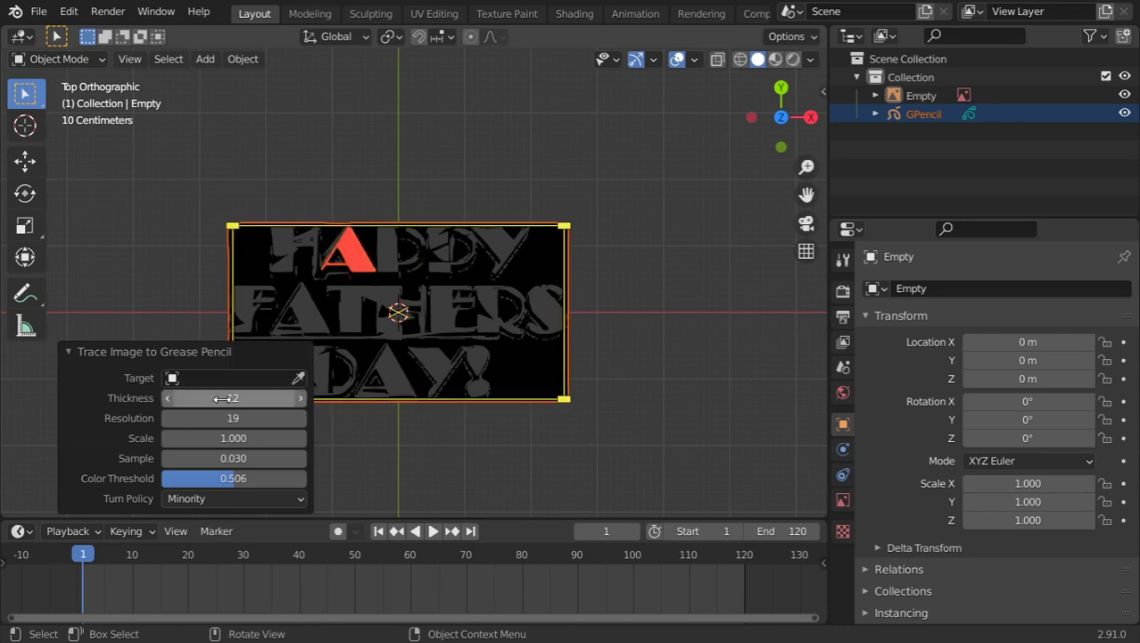
{"action": "left_click", "coordinate": [256, 417]}
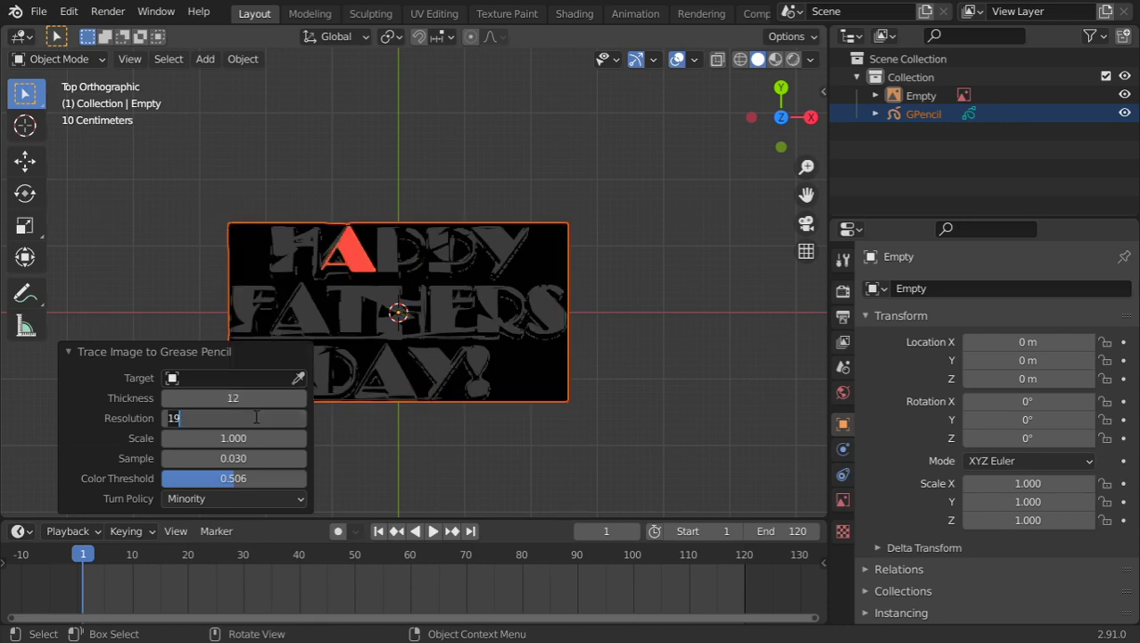
{"action": "type", "text": "20"}
{"action": "key", "text": "Return"}
{"action": "left_click", "coordinate": [249, 417]}
{"action": "type", "text": "2"}
{"action": "key", "text": "Return"}
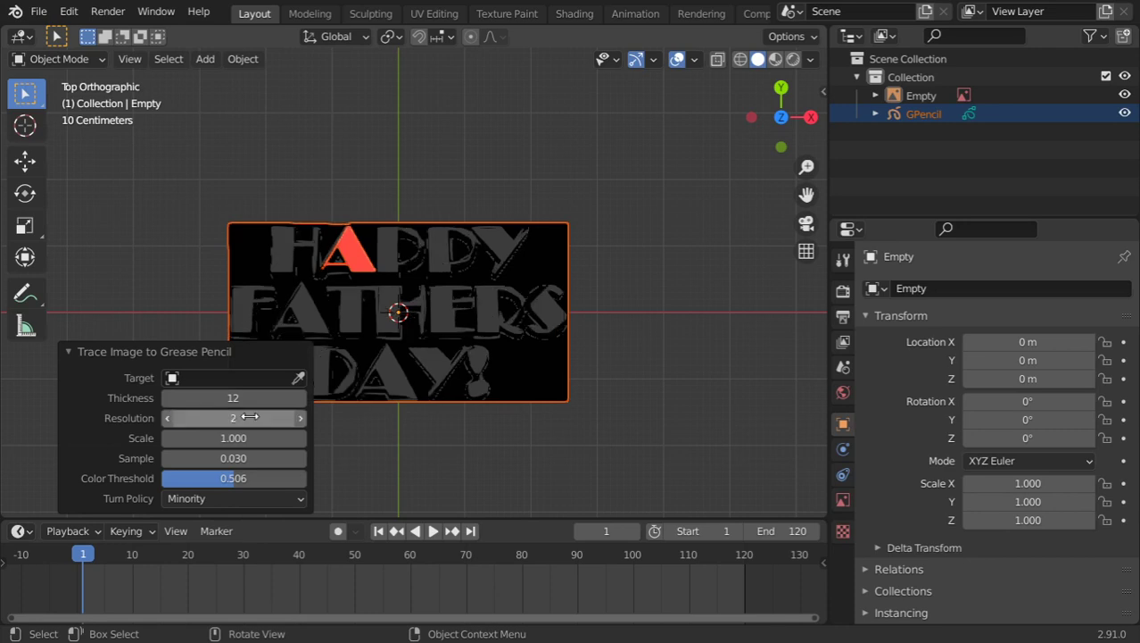
{"action": "left_click", "coordinate": [257, 418]}
{"action": "type", "text": "5"}
{"action": "key", "text": "Return"}
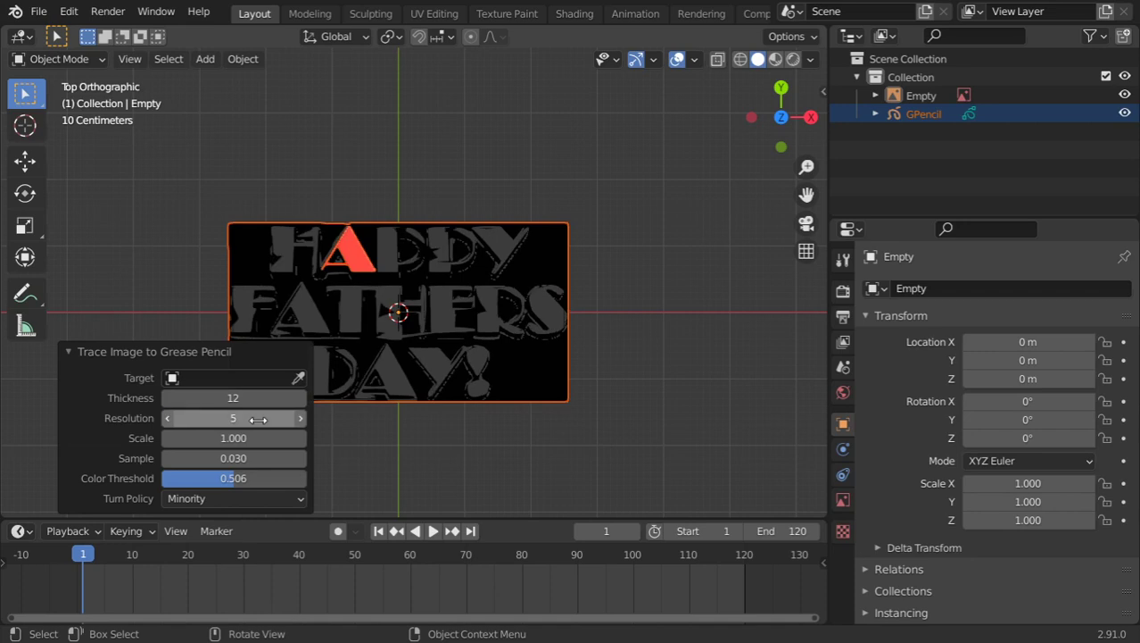
{"action": "left_click", "coordinate": [258, 419]}
{"action": "type", "text": "3"}
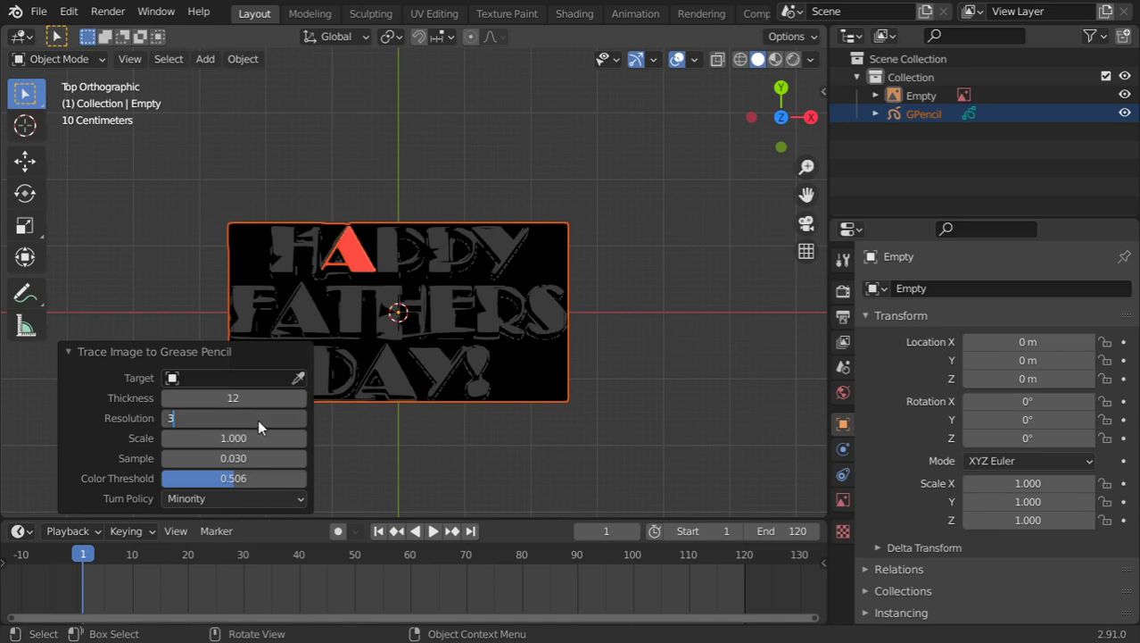
{"action": "key", "text": "Return"}
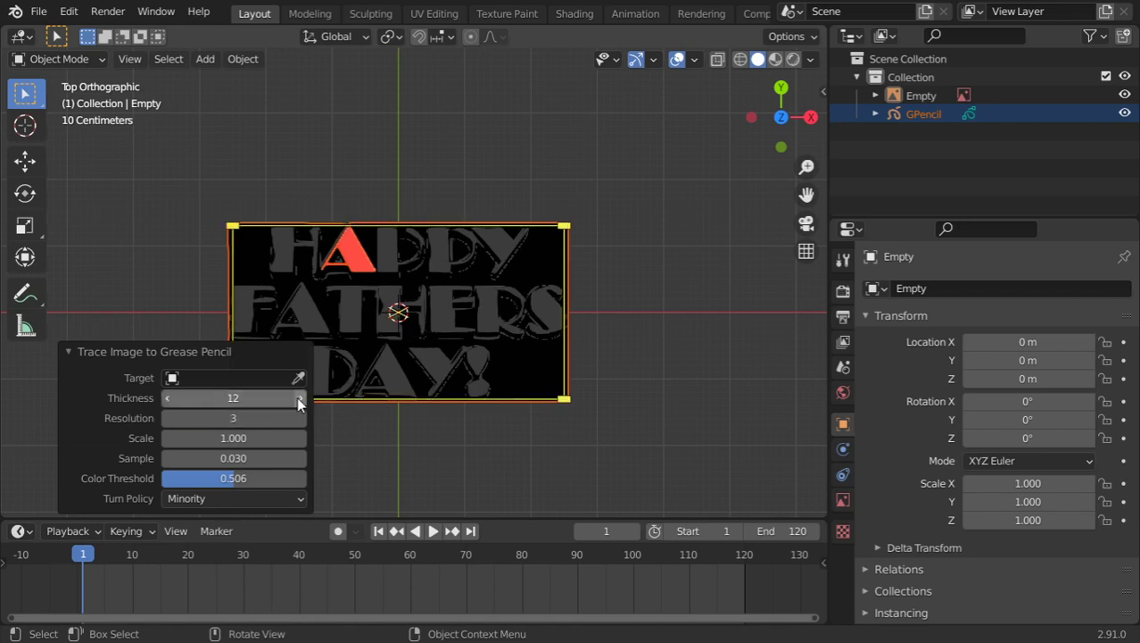
- Settle on thickness 15 and resolution 12, then collapse the trace settings
{"action": "left_click", "coordinate": [299, 399]}
{"action": "left_click", "coordinate": [299, 398]}
{"action": "left_click", "coordinate": [298, 399]}
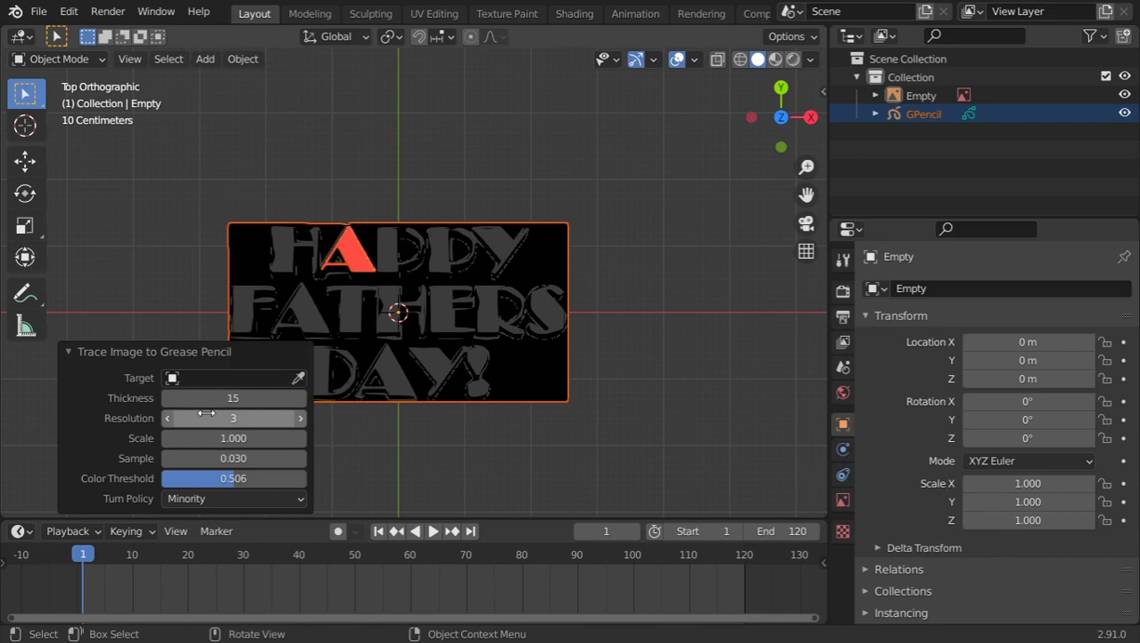
{"action": "left_click", "coordinate": [170, 418]}
{"action": "left_click", "coordinate": [173, 417]}
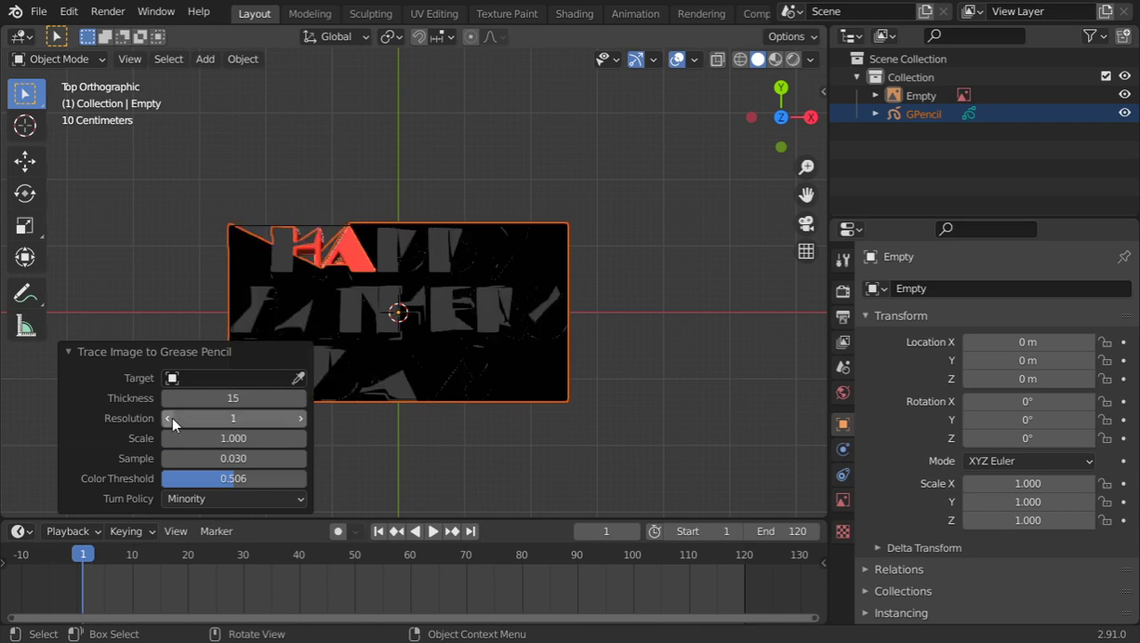
{"action": "left_click", "coordinate": [300, 417]}
{"action": "left_click", "coordinate": [300, 418]}
{"action": "left_click", "coordinate": [301, 417]}
{"action": "left_click", "coordinate": [301, 418]}
{"action": "left_click", "coordinate": [301, 418]}
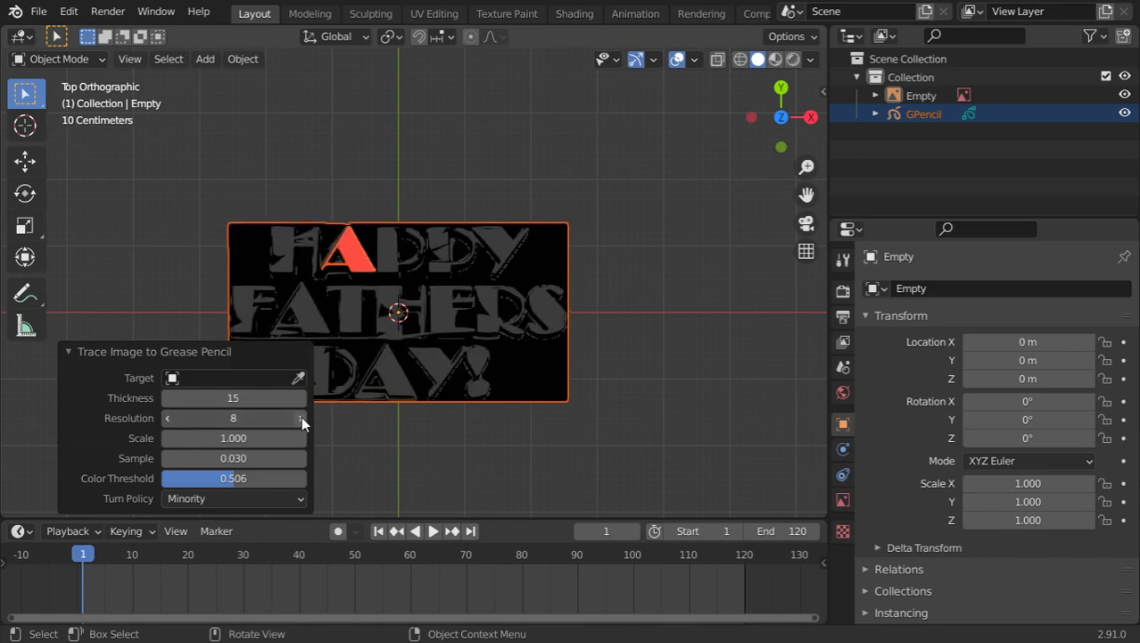
{"action": "left_click", "coordinate": [301, 418]}
{"action": "left_click", "coordinate": [301, 418]}
{"action": "left_click", "coordinate": [301, 418]}
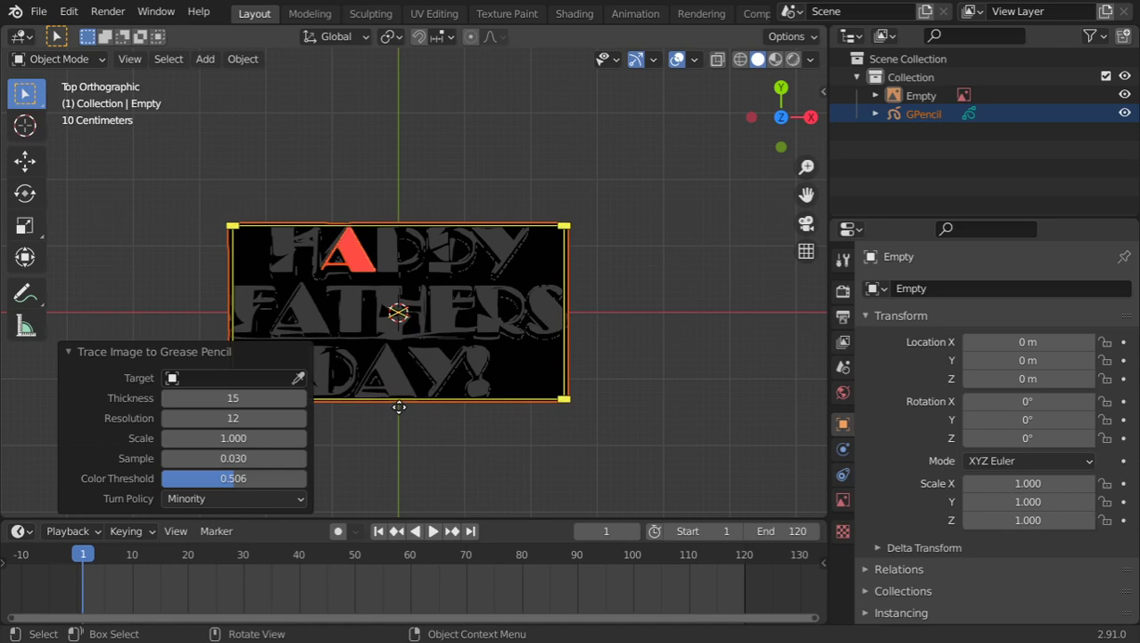
{"action": "left_click", "coordinate": [213, 351]}
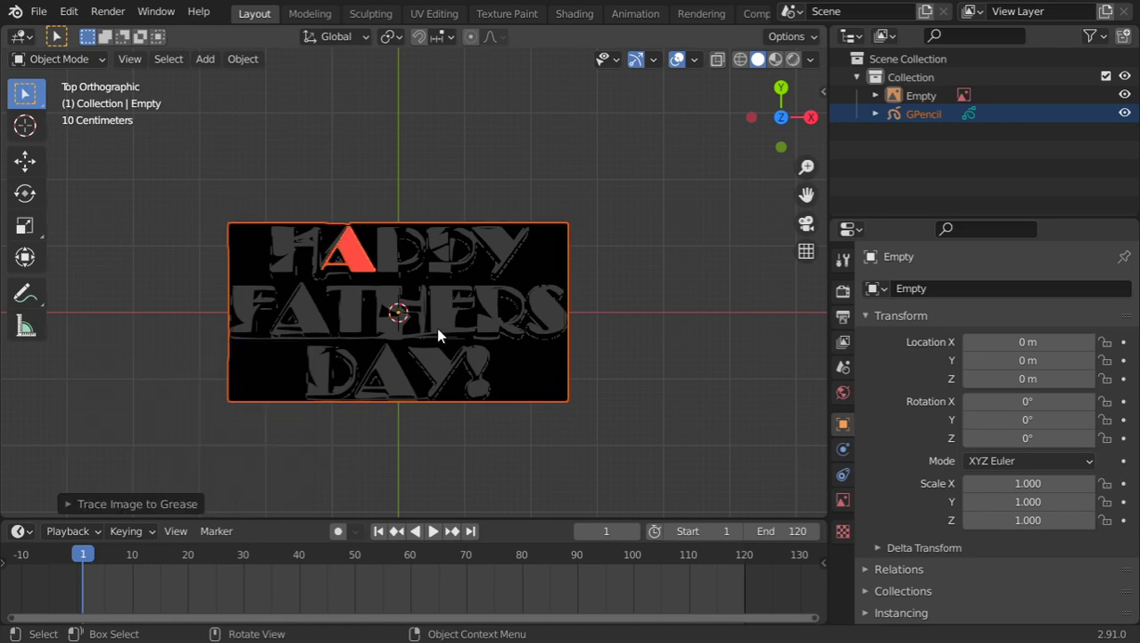
- Hide the reference image Empty and open the traced GPencil lettering in Edit Mode, zoomed in
{"action": "left_click", "coordinate": [1123, 95]}
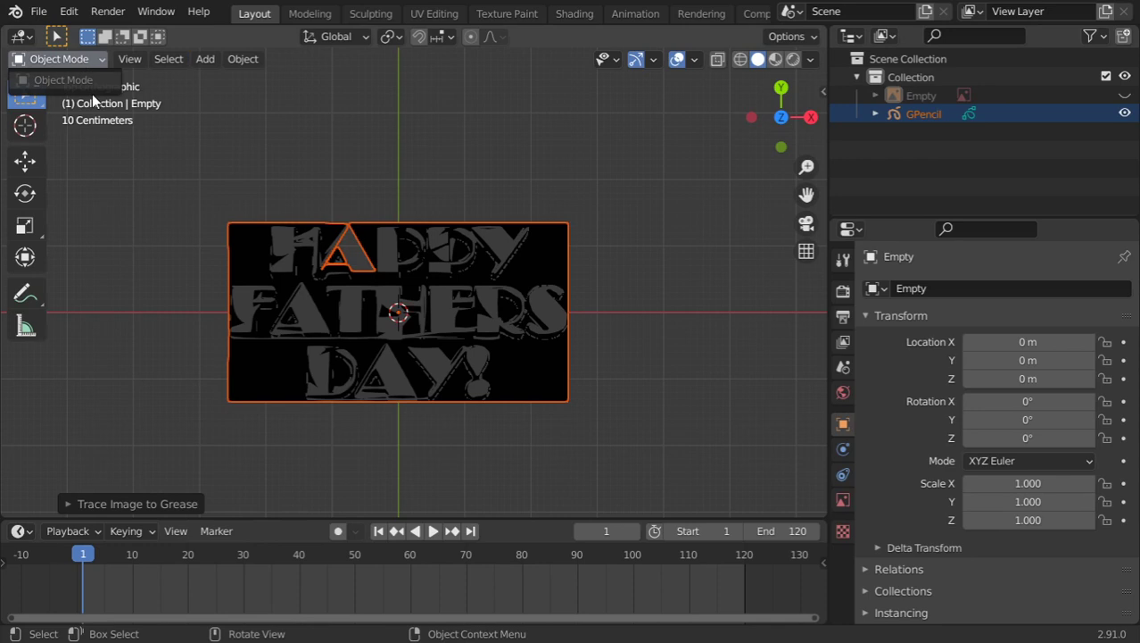
{"action": "left_click", "coordinate": [472, 266]}
{"action": "key", "text": "Tab"}
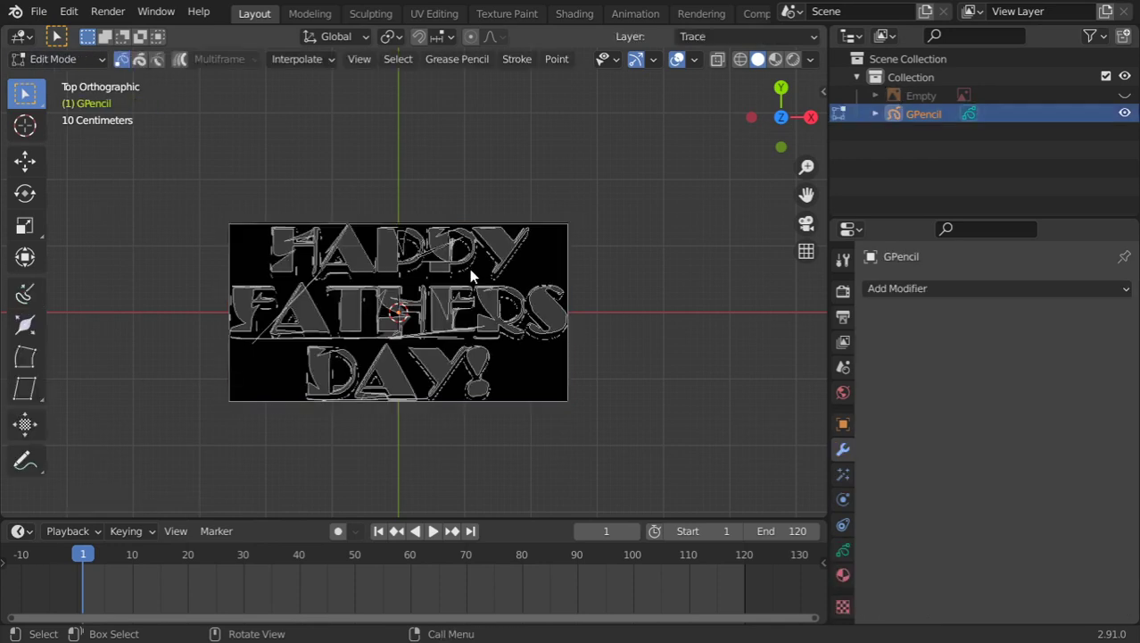
{"action": "scroll", "coordinate": [475, 312], "scroll_direction": "up", "scroll_amount": 4}
{"action": "middle_click_drag", "start_coordinate": [470, 373], "coordinate": [449, 285], "text": "shift"}
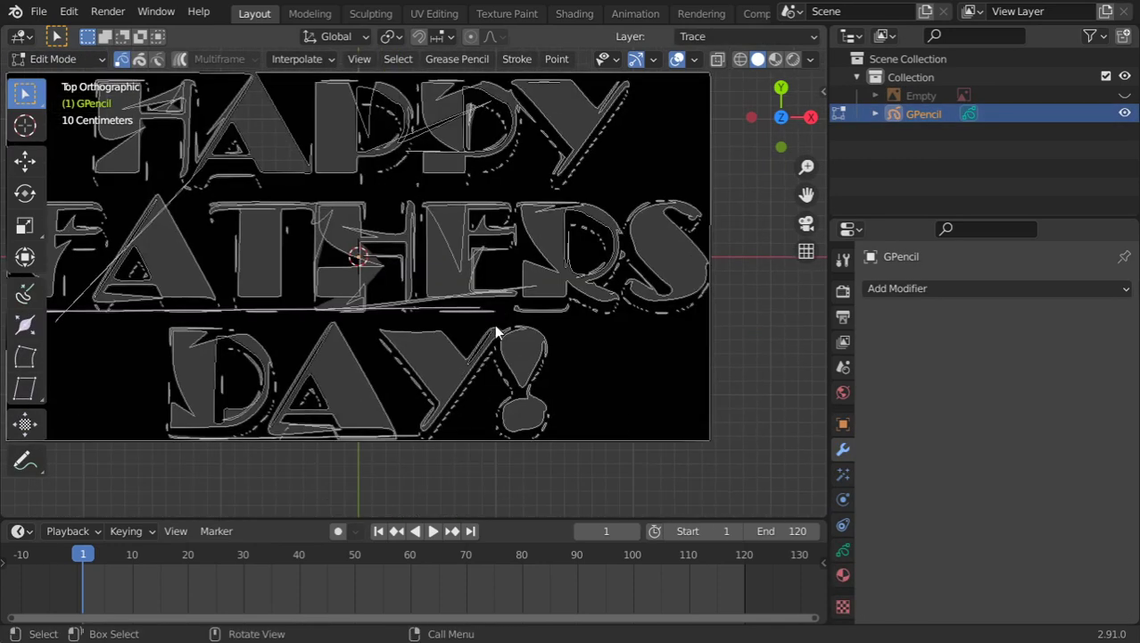
- Rename materials Stroke.001 and Holdout.001 to a and b
{"action": "left_click", "coordinate": [842, 574]}
{"action": "scroll", "coordinate": [380, 335], "scroll_direction": "down", "scroll_amount": 4}
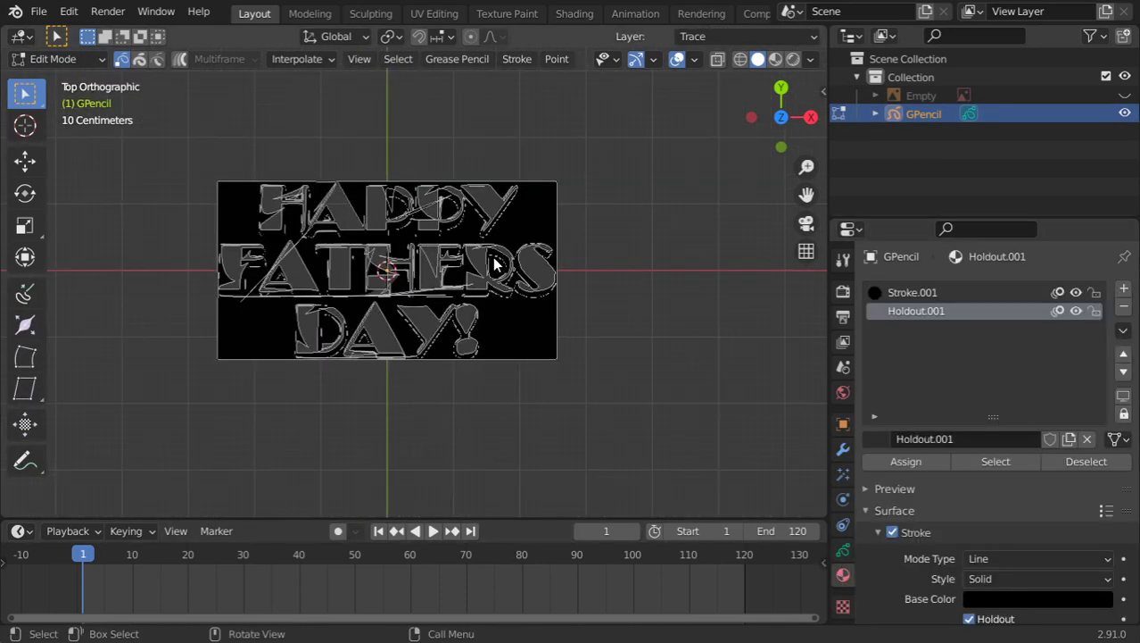
{"action": "scroll", "coordinate": [1012, 417], "scroll_direction": "down", "scroll_amount": 4}
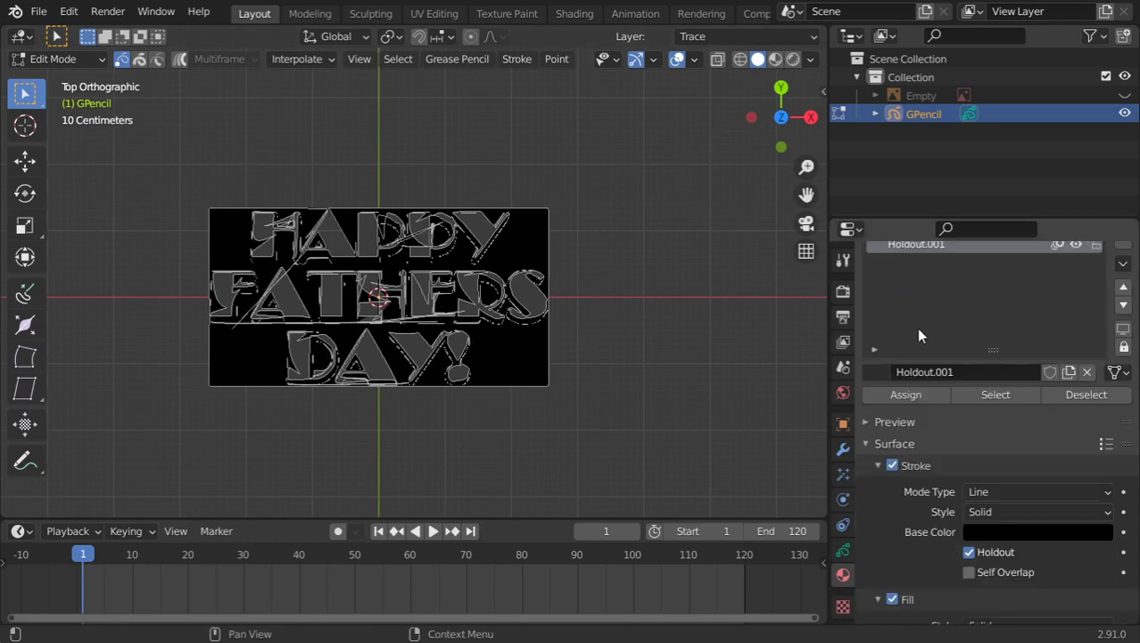
{"action": "scroll", "coordinate": [918, 295], "scroll_direction": "up", "scroll_amount": 2}
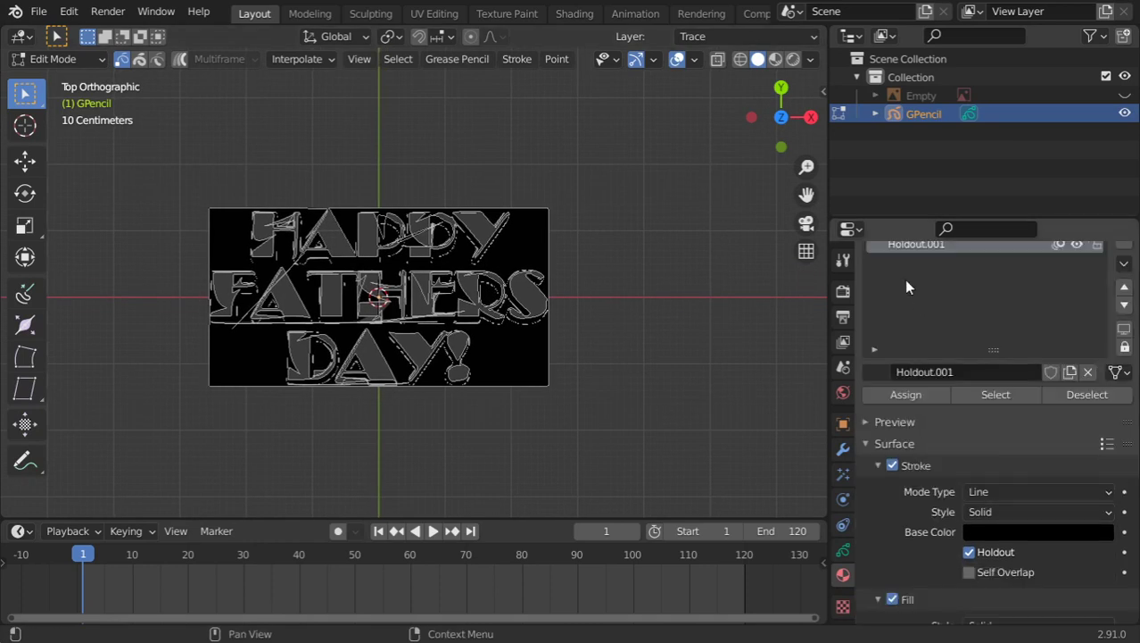
{"action": "scroll", "coordinate": [904, 279], "scroll_direction": "up", "scroll_amount": 2}
{"action": "double_click", "coordinate": [910, 291]}
{"action": "type", "text": "a"}
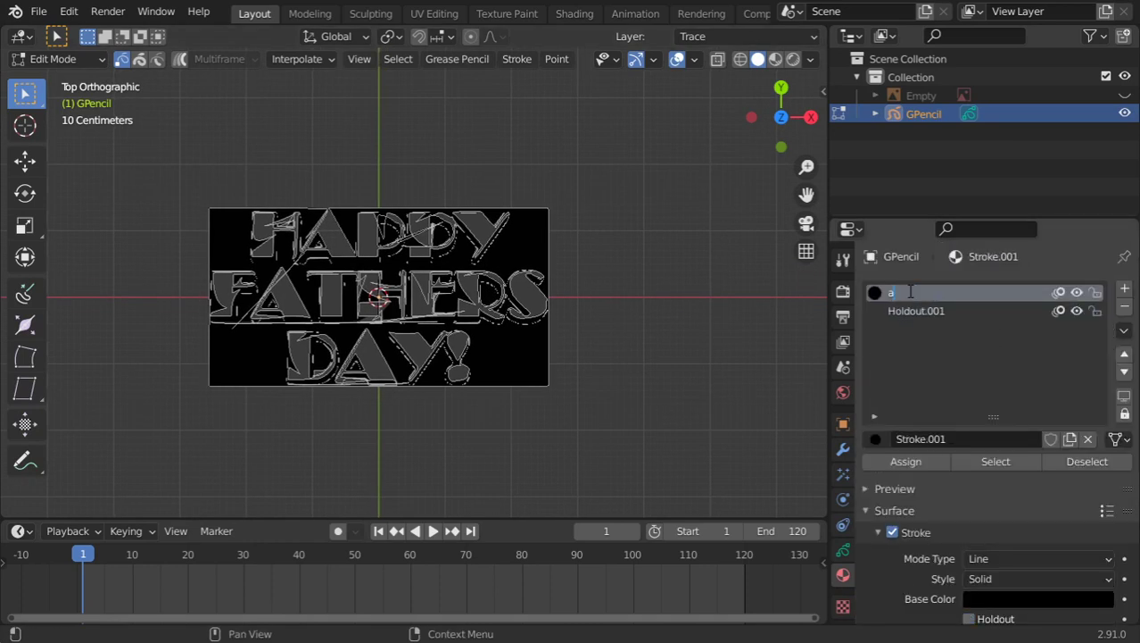
{"action": "key", "text": "Return"}
{"action": "double_click", "coordinate": [923, 311]}
{"action": "type", "text": "v"}
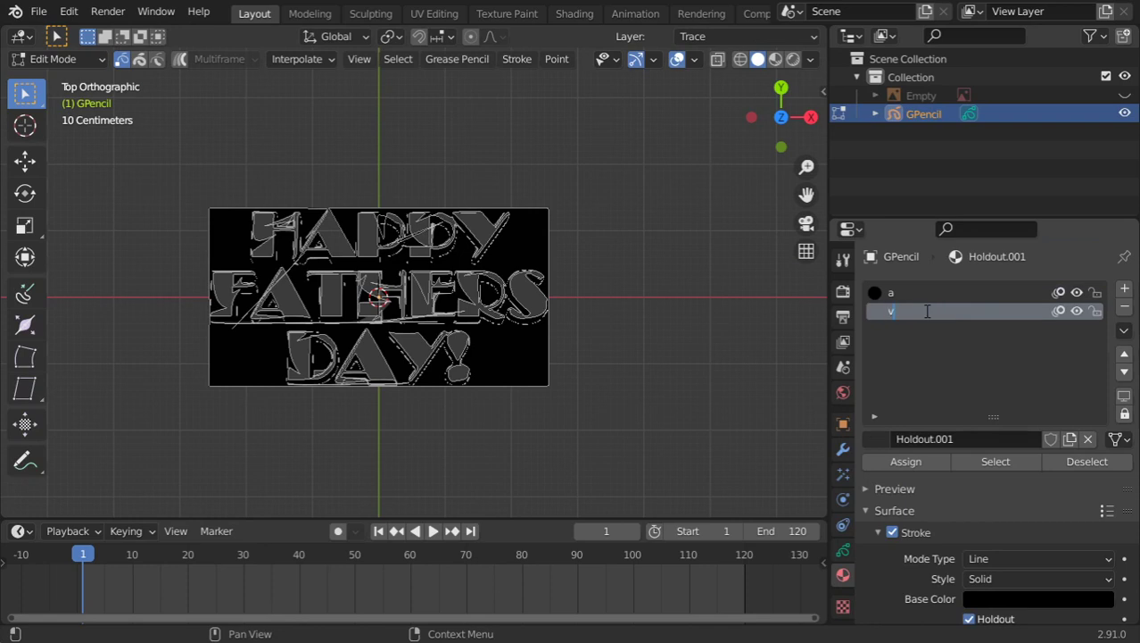
{"action": "key", "text": "Return"}
- Hide material a and turn off holdout on material b's stroke and fill
{"action": "scroll", "coordinate": [901, 393], "scroll_direction": "down", "scroll_amount": 2}
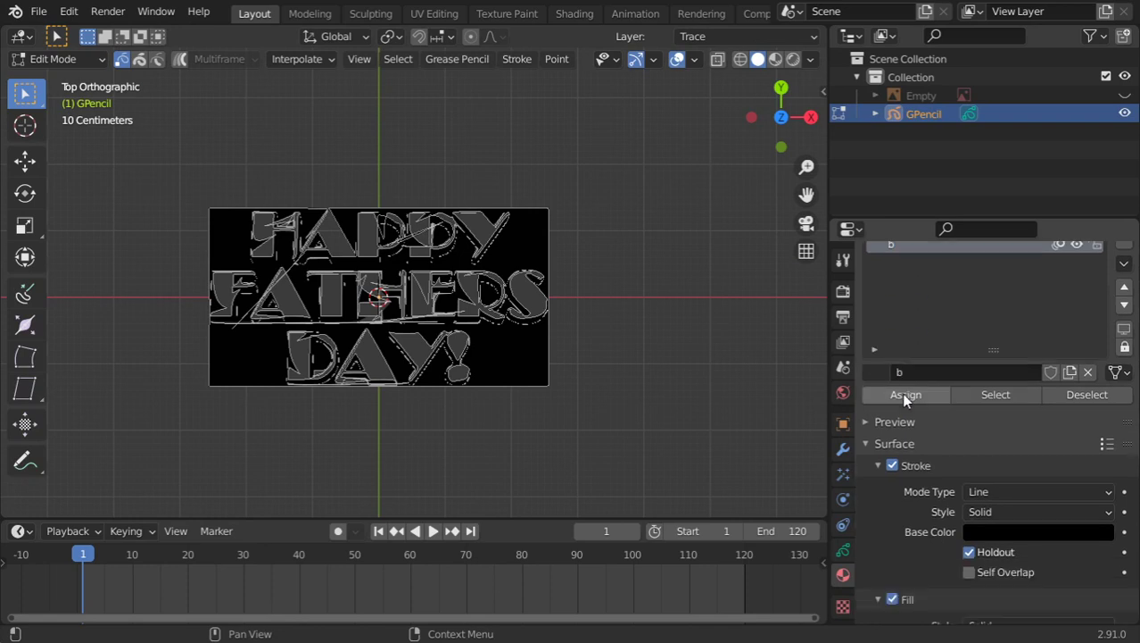
{"action": "scroll", "coordinate": [964, 345], "scroll_direction": "up", "scroll_amount": 2}
{"action": "left_click", "coordinate": [1077, 294]}
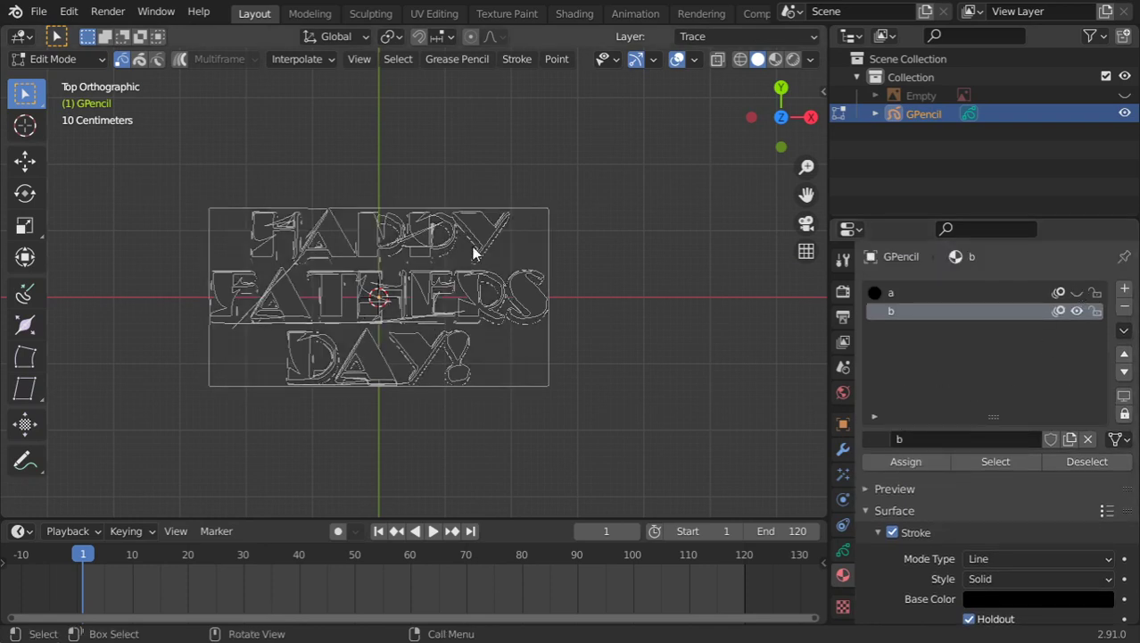
{"action": "scroll", "coordinate": [473, 250], "scroll_direction": "up", "scroll_amount": 2}
{"action": "scroll", "coordinate": [969, 543], "scroll_direction": "down", "scroll_amount": 1}
{"action": "scroll", "coordinate": [970, 543], "scroll_direction": "down", "scroll_amount": 2}
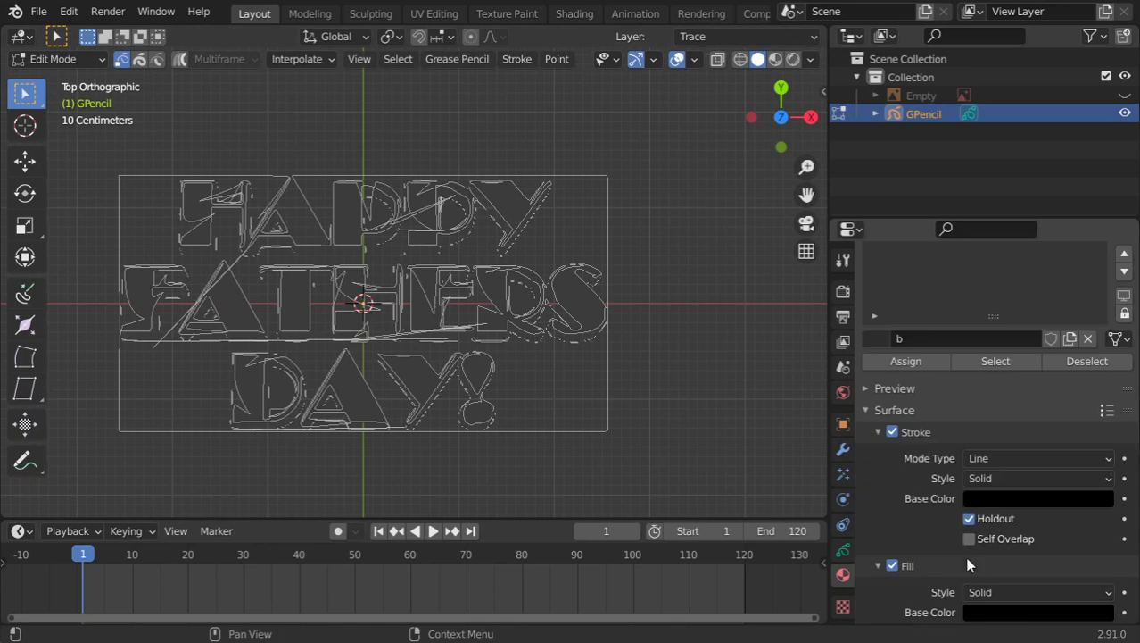
{"action": "left_click", "coordinate": [969, 518]}
{"action": "scroll", "coordinate": [957, 517], "scroll_direction": "down", "scroll_amount": 2}
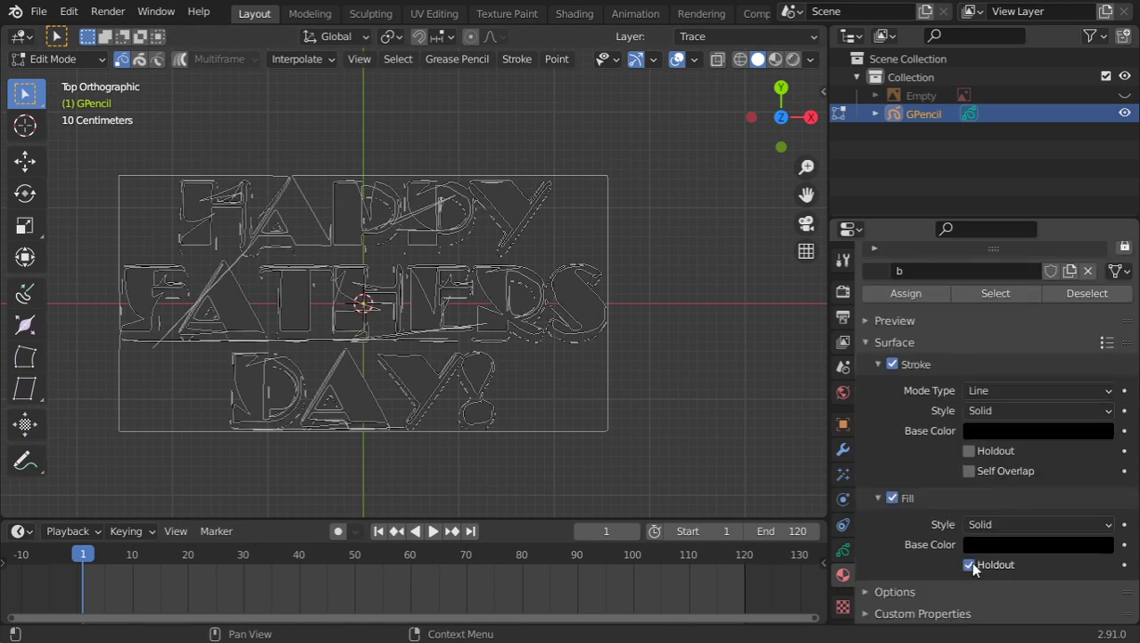
{"action": "left_click", "coordinate": [970, 564]}
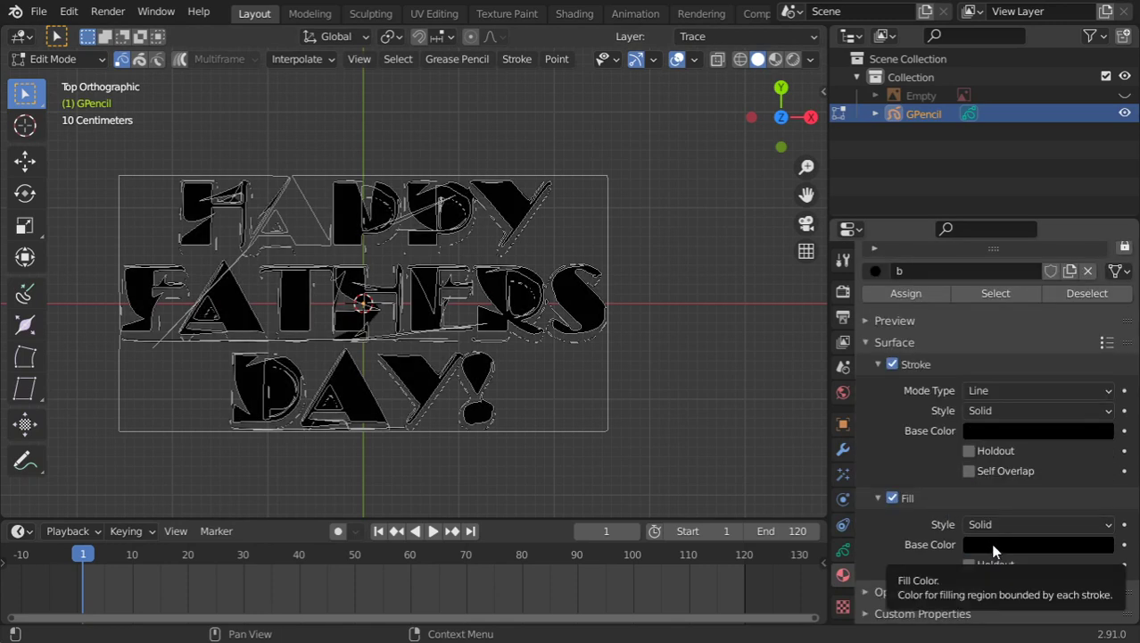
- Set material b's fill base colour to a bright red
{"action": "left_click", "coordinate": [1013, 548]}
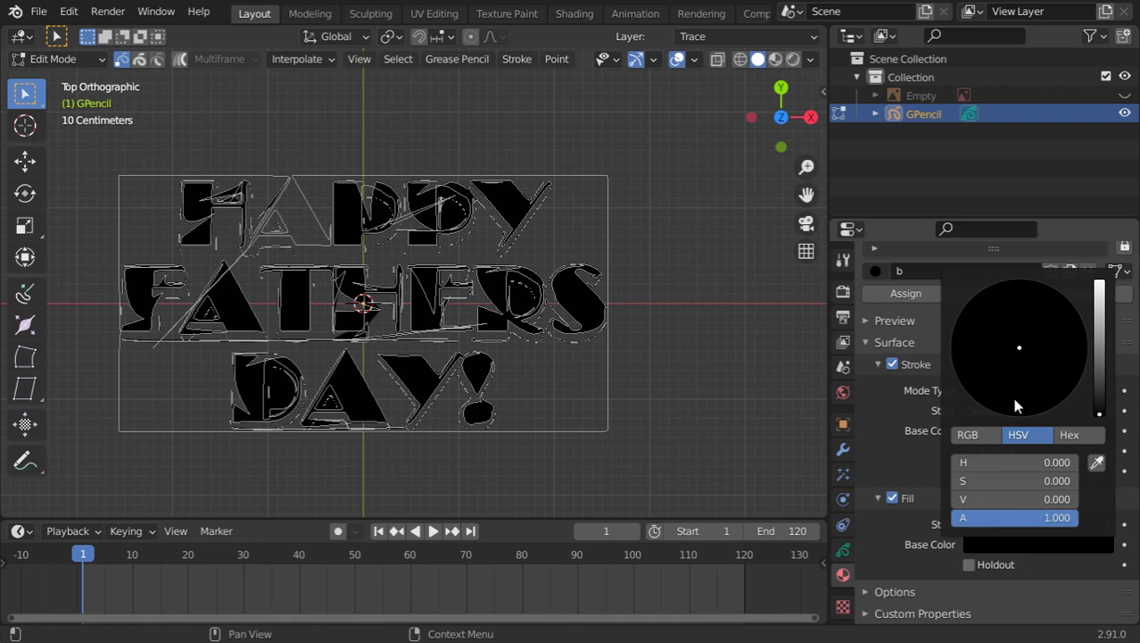
{"action": "left_click", "coordinate": [1100, 341]}
{"action": "left_click", "coordinate": [1071, 390]}
{"action": "mouse_move", "coordinate": [1070, 390]}
{"action": "left_mouse_down"}
{"action": "mouse_move", "coordinate": [1085, 350]}
{"action": "mouse_move", "coordinate": [1028, 416]}
{"action": "left_mouse_up"}
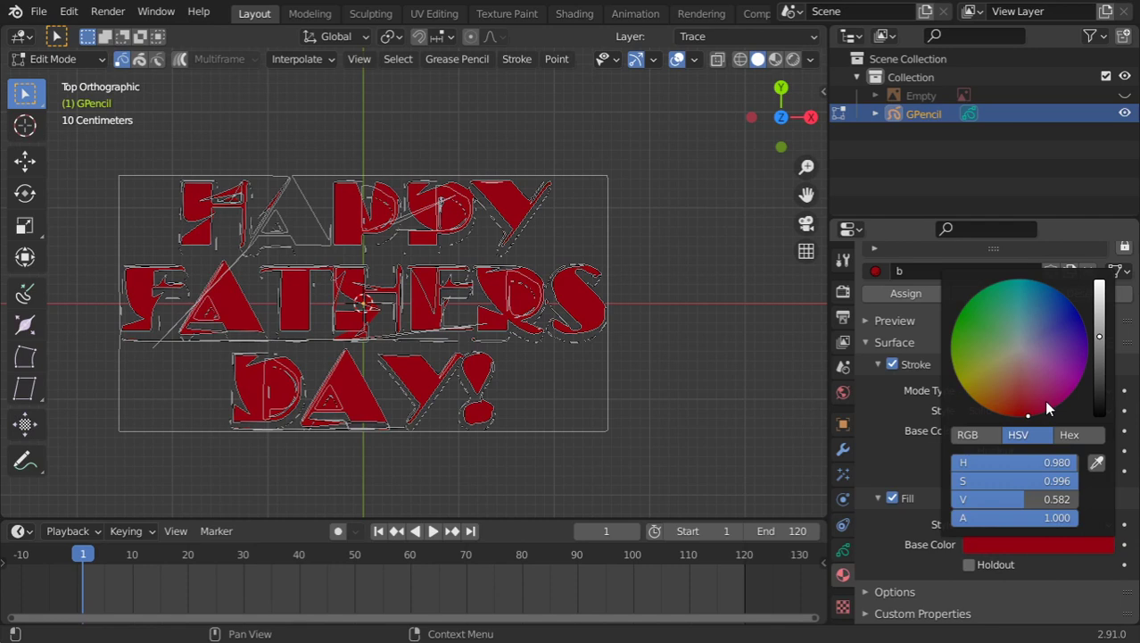
{"action": "left_click", "coordinate": [1099, 296]}
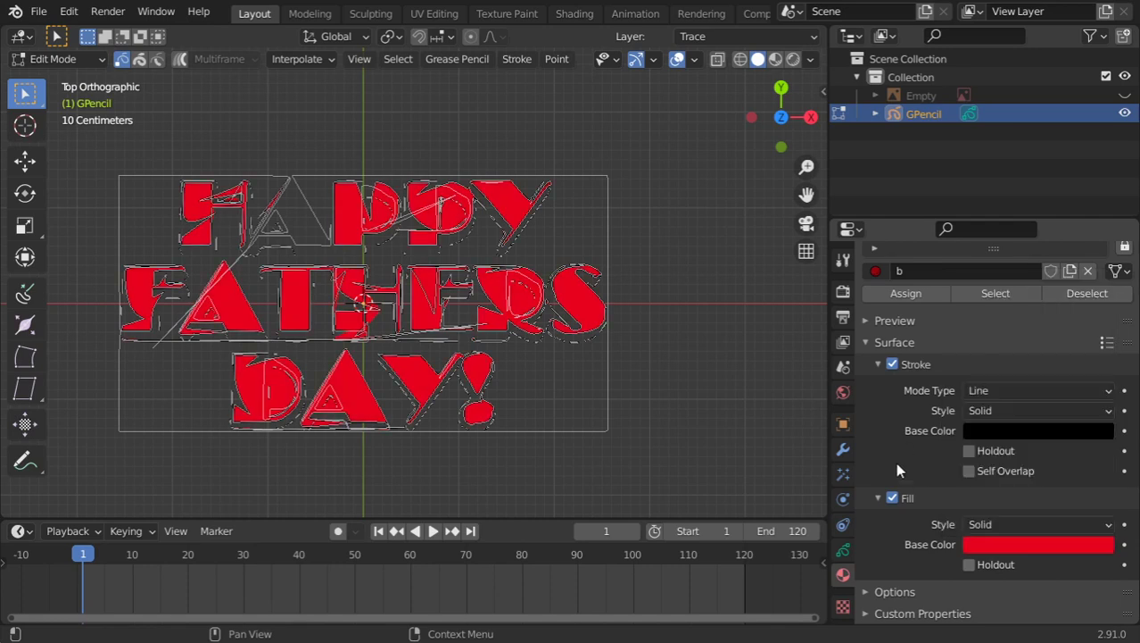
{"action": "scroll", "coordinate": [895, 462], "scroll_direction": "up", "scroll_amount": 3}
{"action": "scroll", "coordinate": [902, 457], "scroll_direction": "up", "scroll_amount": 2}
- With only material a visible, select all its strokes and delete them
{"action": "left_click", "coordinate": [894, 295]}
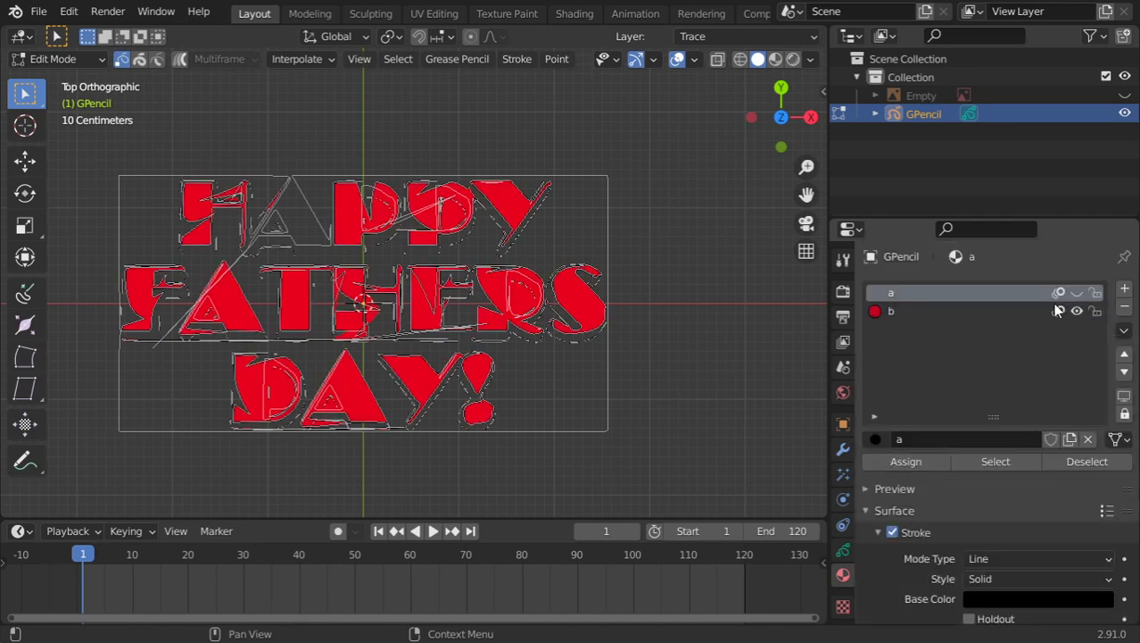
{"action": "left_click", "coordinate": [1077, 311]}
{"action": "left_click", "coordinate": [1077, 293]}
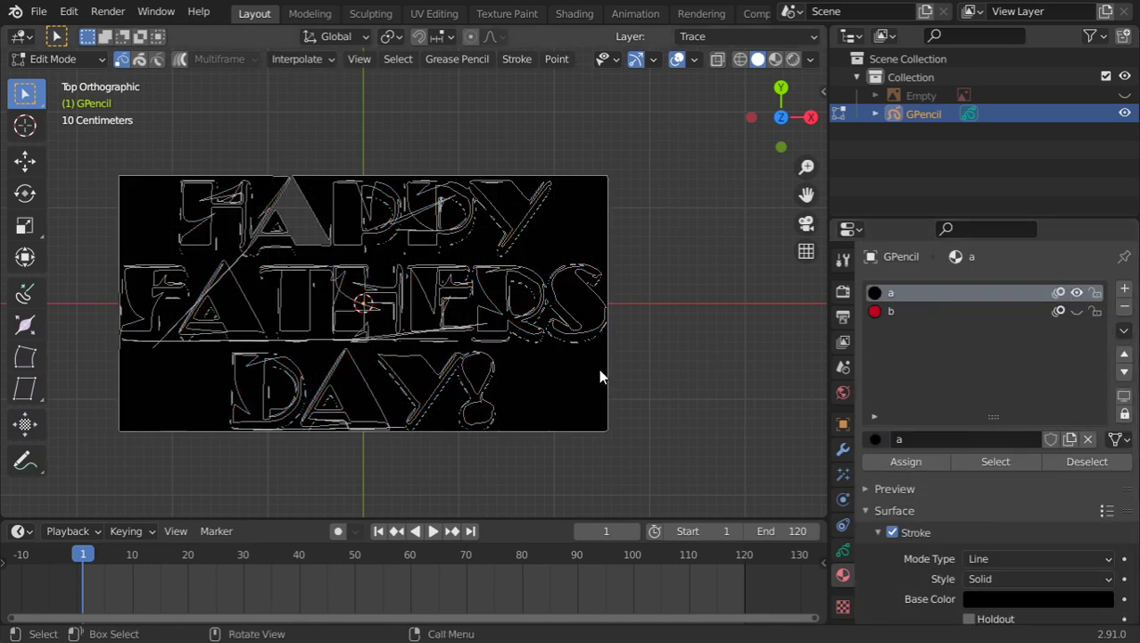
{"action": "key", "text": "a"}
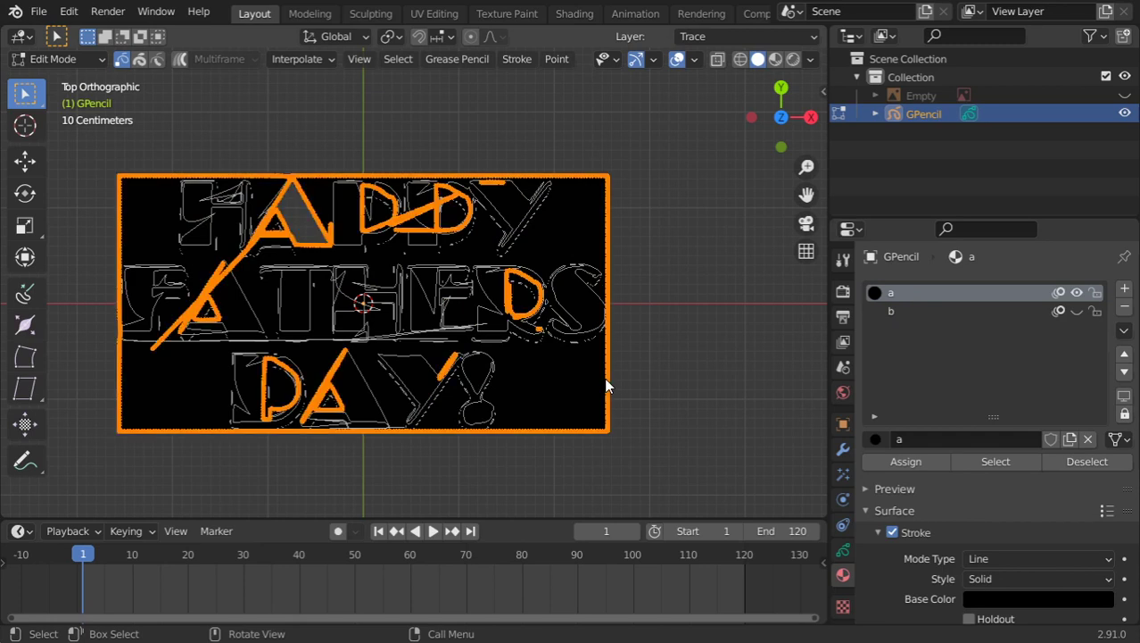
{"action": "key", "text": "x"}
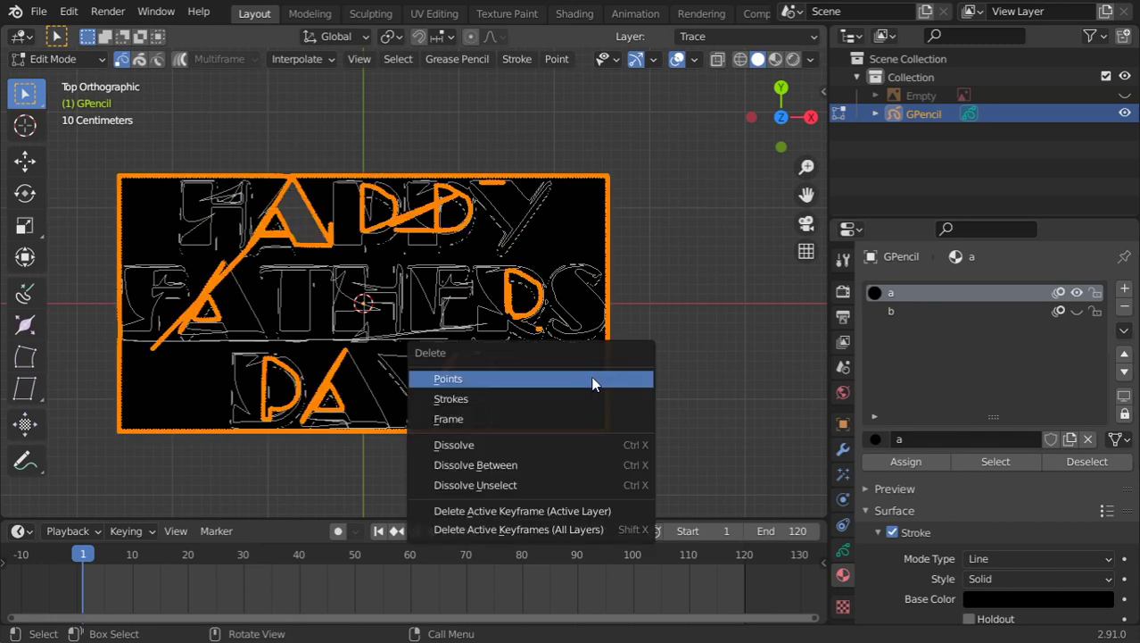
{"action": "left_click", "coordinate": [594, 383]}
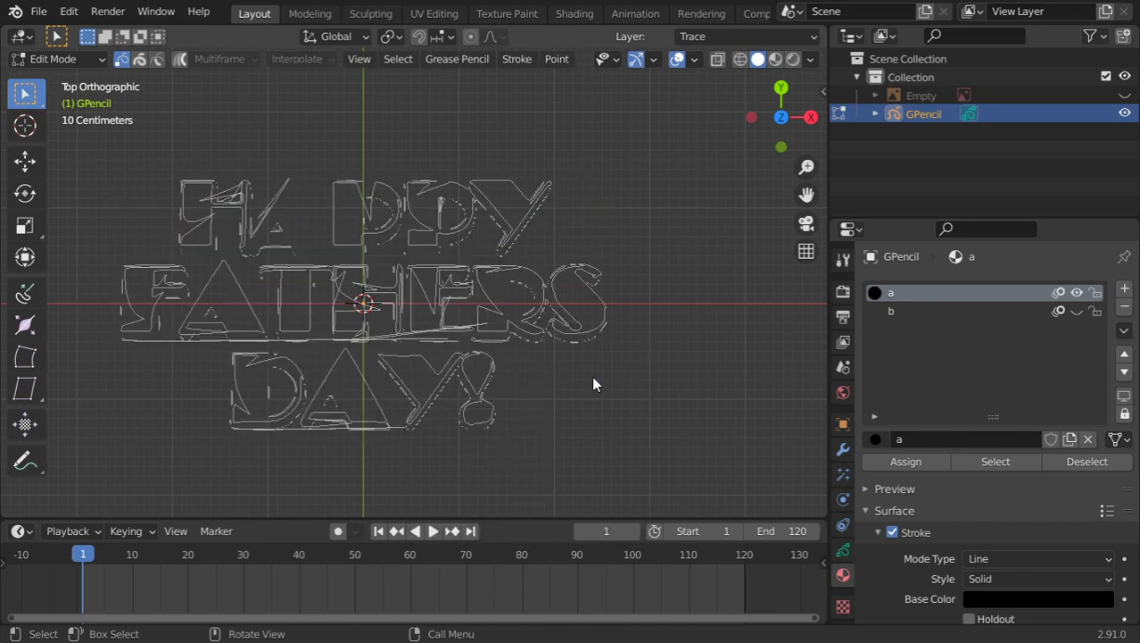
- Show material b's red fills again and return to Object Mode
{"action": "left_click", "coordinate": [1076, 311]}
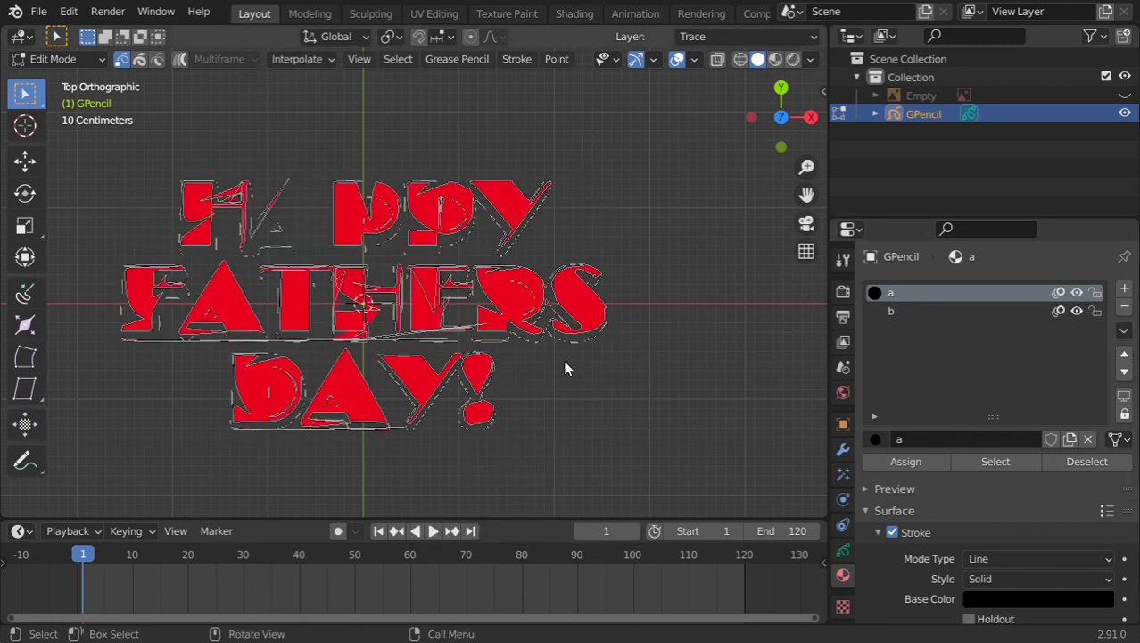
{"action": "key", "text": "Tab"}
{"action": "scroll", "coordinate": [564, 360], "scroll_direction": "up", "scroll_amount": 3}
{"action": "scroll", "coordinate": [564, 364], "scroll_direction": "down", "scroll_amount": 3}
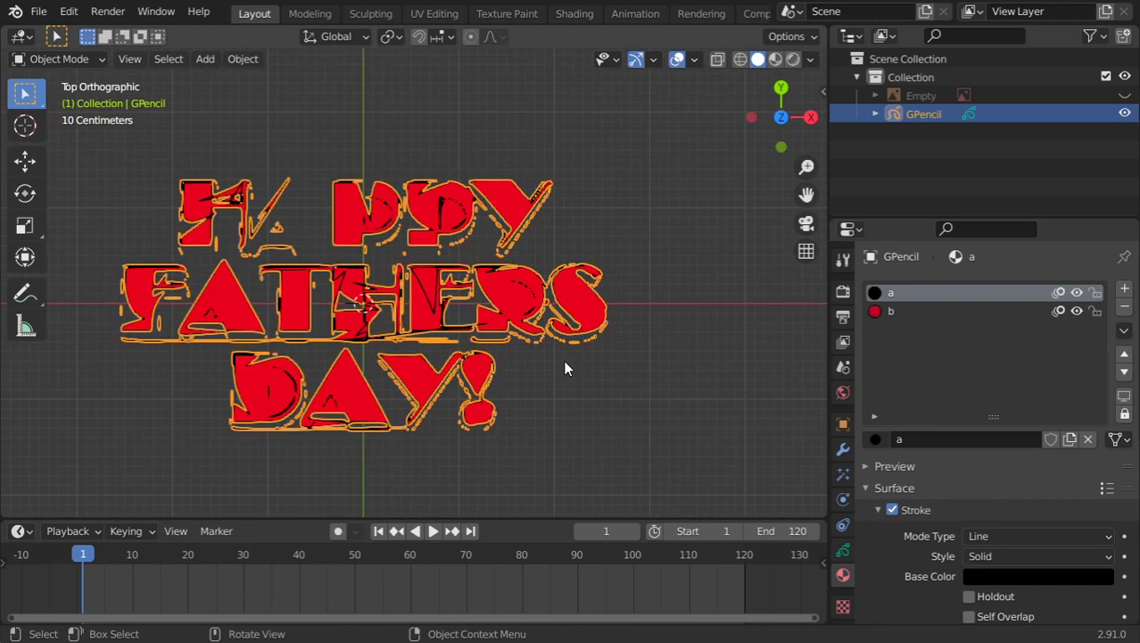
{"action": "scroll", "coordinate": [564, 364], "scroll_direction": "up", "scroll_amount": 1}
{"action": "scroll", "coordinate": [564, 364], "scroll_direction": "up", "scroll_amount": 2}
{"action": "scroll", "coordinate": [564, 364], "scroll_direction": "down", "scroll_amount": 2}
- Undo back into Edit Mode to restore the strokes, then box-select just the border rectangle
{"action": "key", "text": "ctrl+z"}
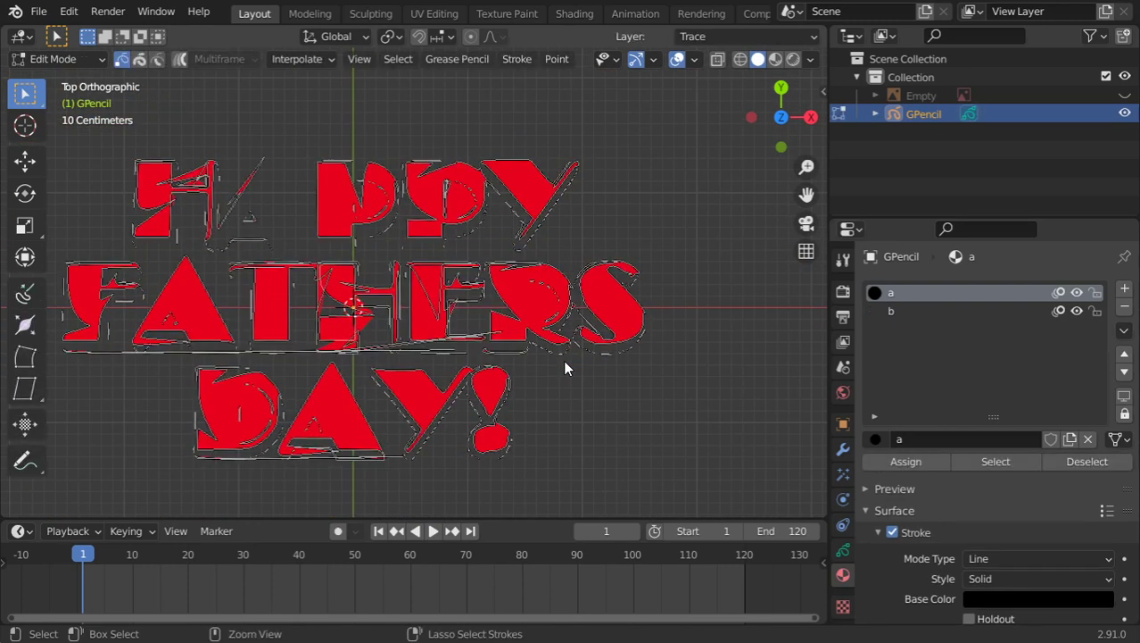
{"action": "key", "text": "ctrl+z"}
{"action": "key", "text": "ctrl+z"}
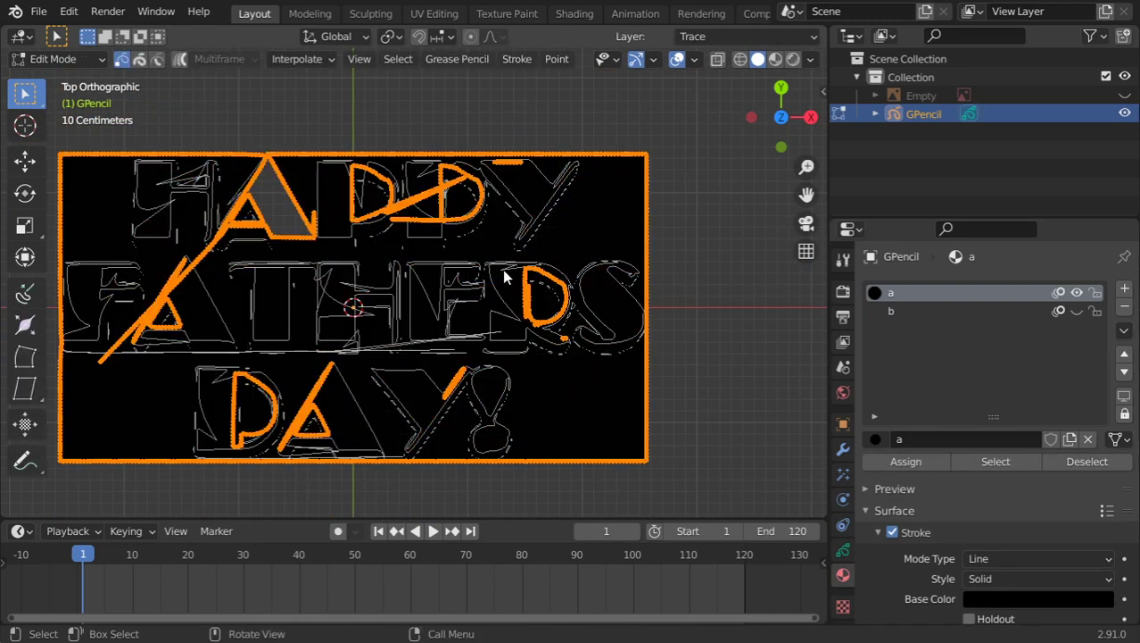
{"action": "middle_click_drag", "start_coordinate": [505, 278], "coordinate": [548, 295], "text": "shift"}
{"action": "key", "text": "b"}
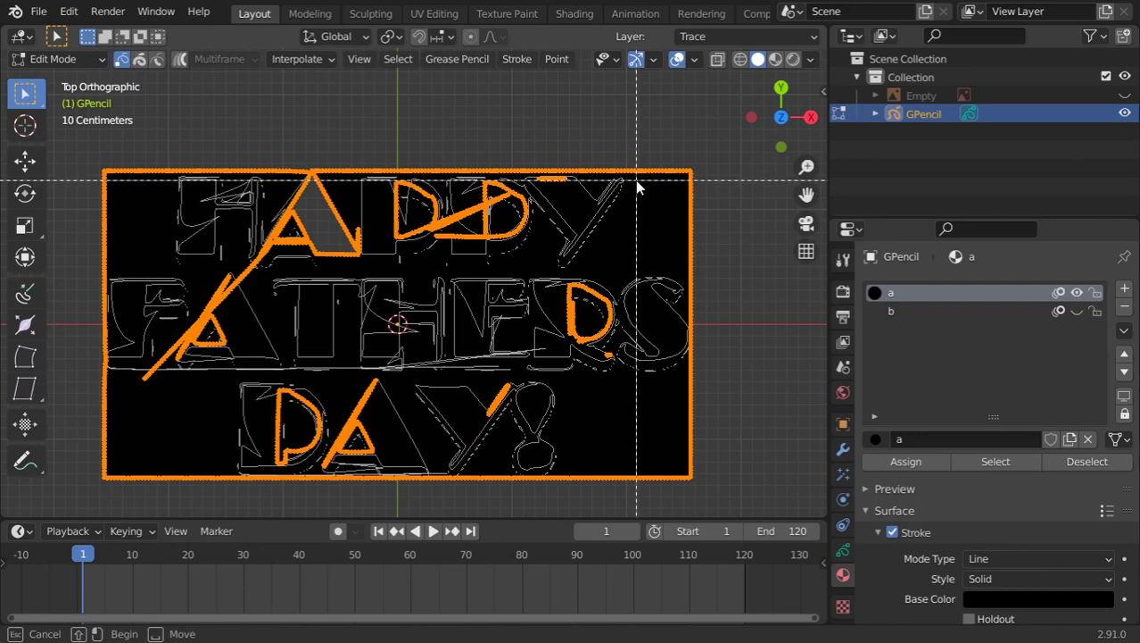
{"action": "left_click_drag", "start_coordinate": [635, 180], "coordinate": [176, 464]}
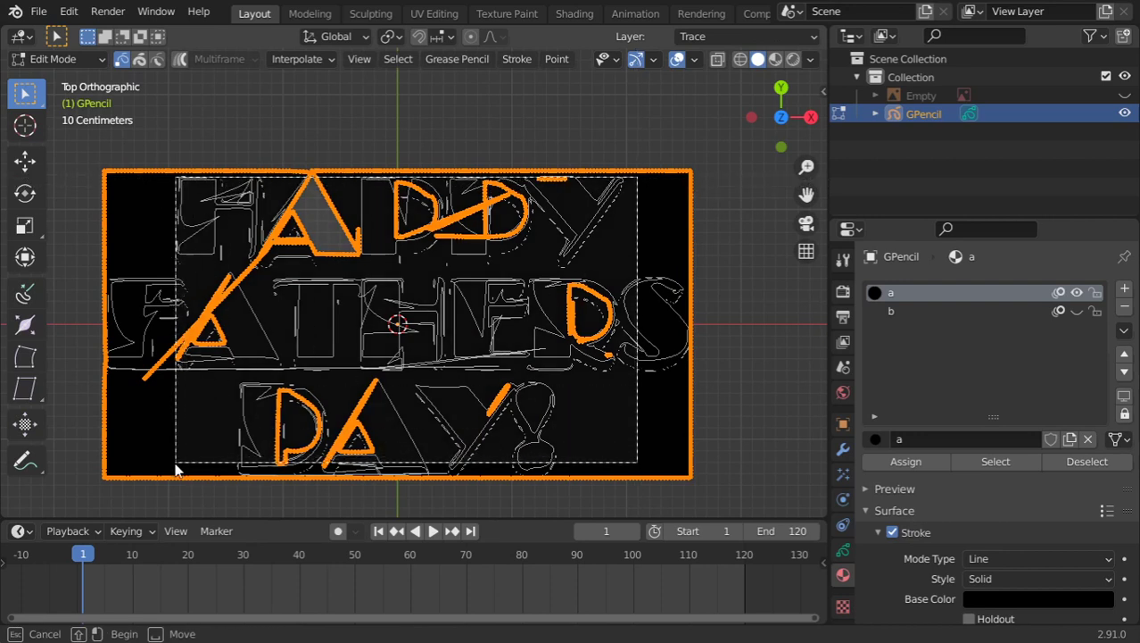
{"action": "middle_click_drag", "start_coordinate": [176, 470], "coordinate": [141, 467]}
{"action": "scroll", "coordinate": [335, 317], "scroll_direction": "down", "scroll_amount": 3}
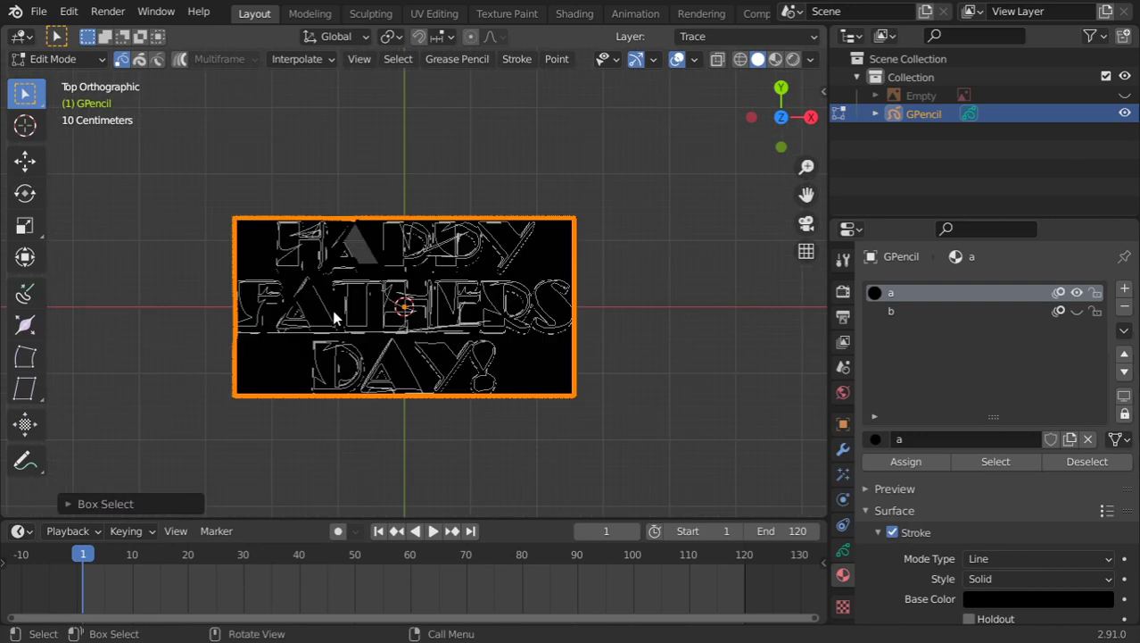
{"action": "key", "text": "g"}
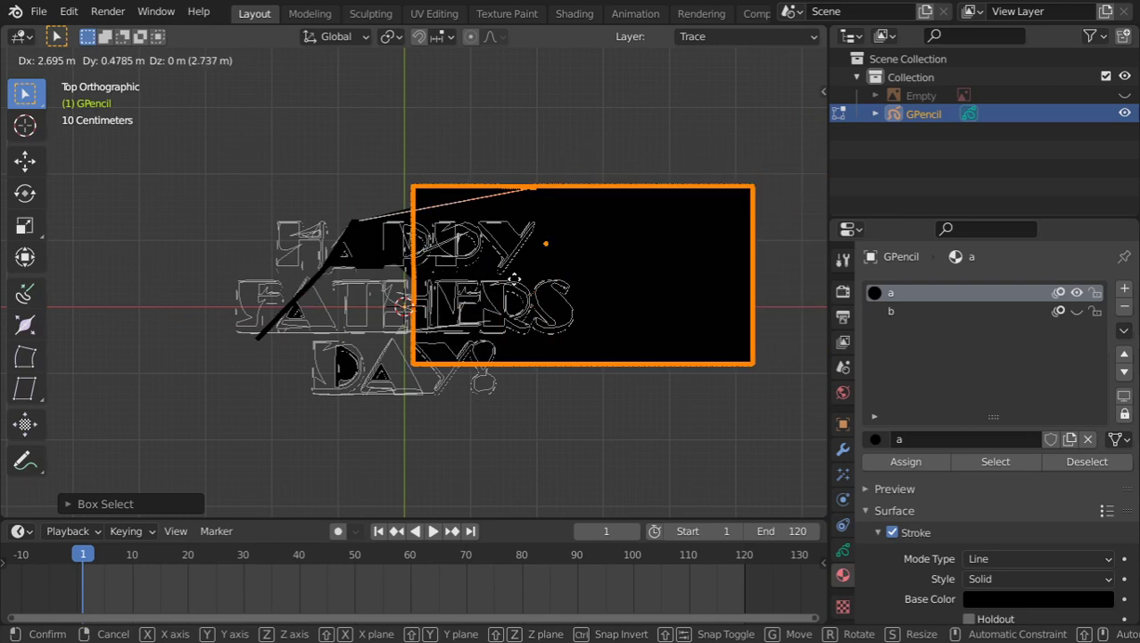
{"action": "key", "text": "Escape"}
- Clear the selection and select the whole connected border stroke with L
{"action": "scroll", "coordinate": [374, 268], "scroll_direction": "up", "scroll_amount": 2}
{"action": "scroll", "coordinate": [388, 250], "scroll_direction": "up", "scroll_amount": 2}
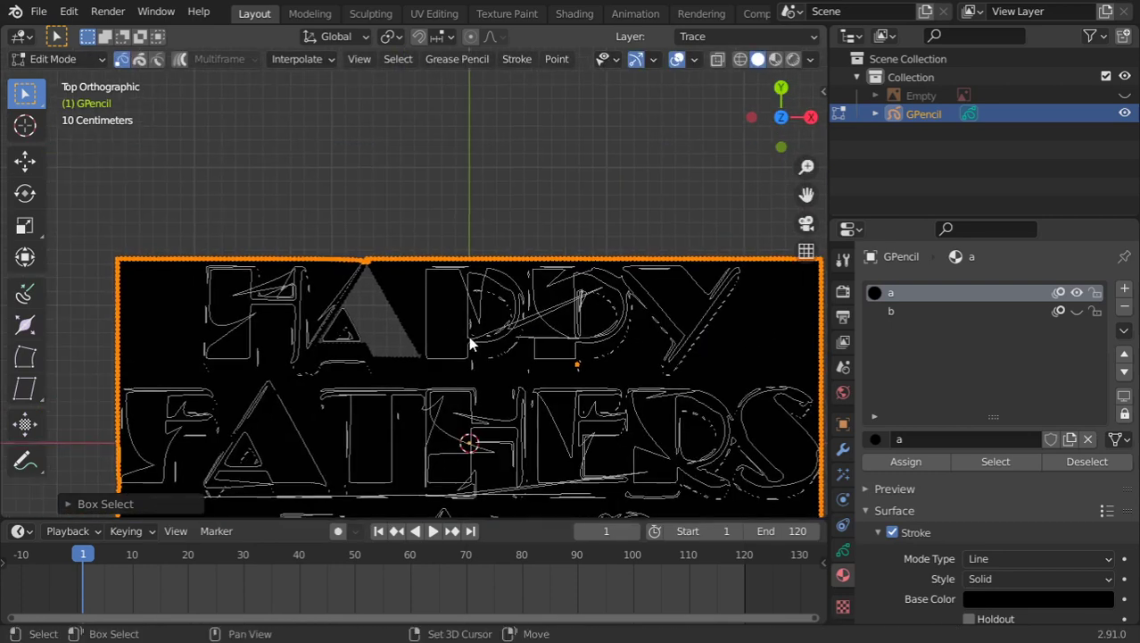
{"action": "scroll", "coordinate": [464, 325], "scroll_direction": "up", "scroll_amount": 2}
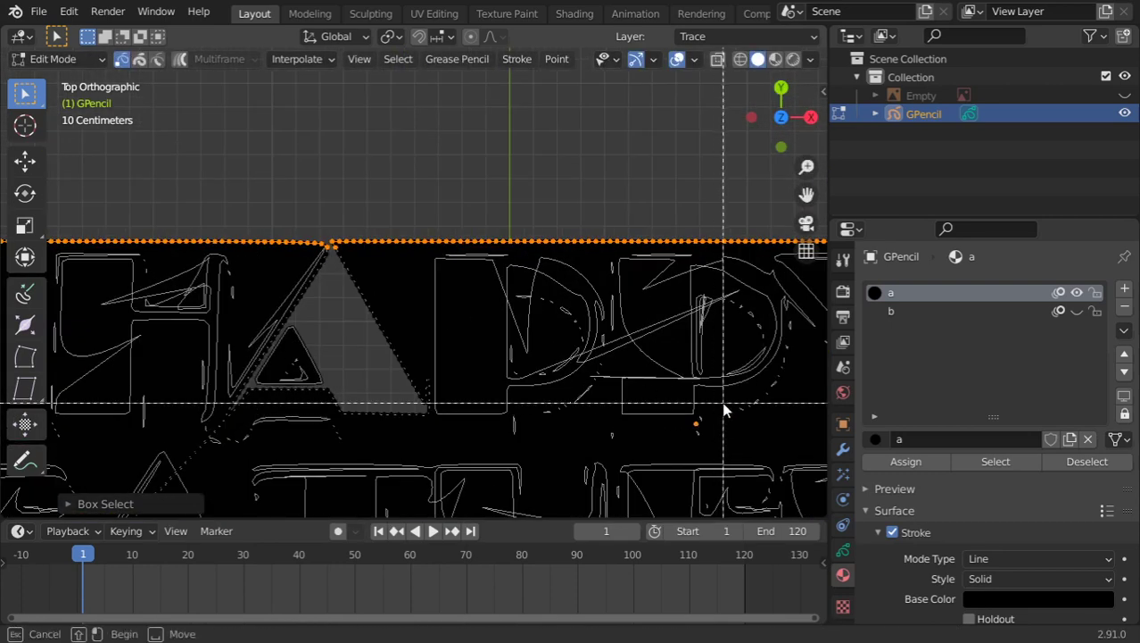
{"action": "left_click", "coordinate": [531, 385]}
{"action": "scroll", "coordinate": [531, 385], "scroll_direction": "up", "scroll_amount": 1, "text": "shift"}
{"action": "scroll", "coordinate": [466, 286], "scroll_direction": "left", "scroll_amount": 3, "text": "ctrl"}
{"action": "key", "text": "l"}
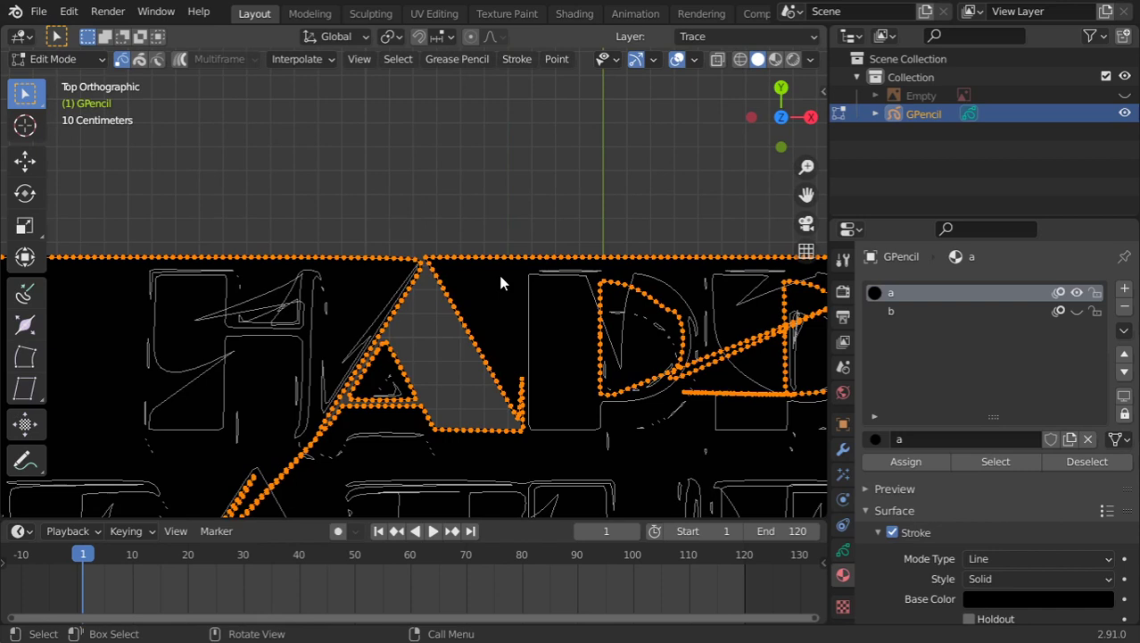
{"action": "scroll", "coordinate": [486, 282], "scroll_direction": "down", "scroll_amount": 1}
{"action": "scroll", "coordinate": [484, 286], "scroll_direction": "down", "scroll_amount": 2}
{"action": "scroll", "coordinate": [500, 281], "scroll_direction": "down", "scroll_amount": 1}
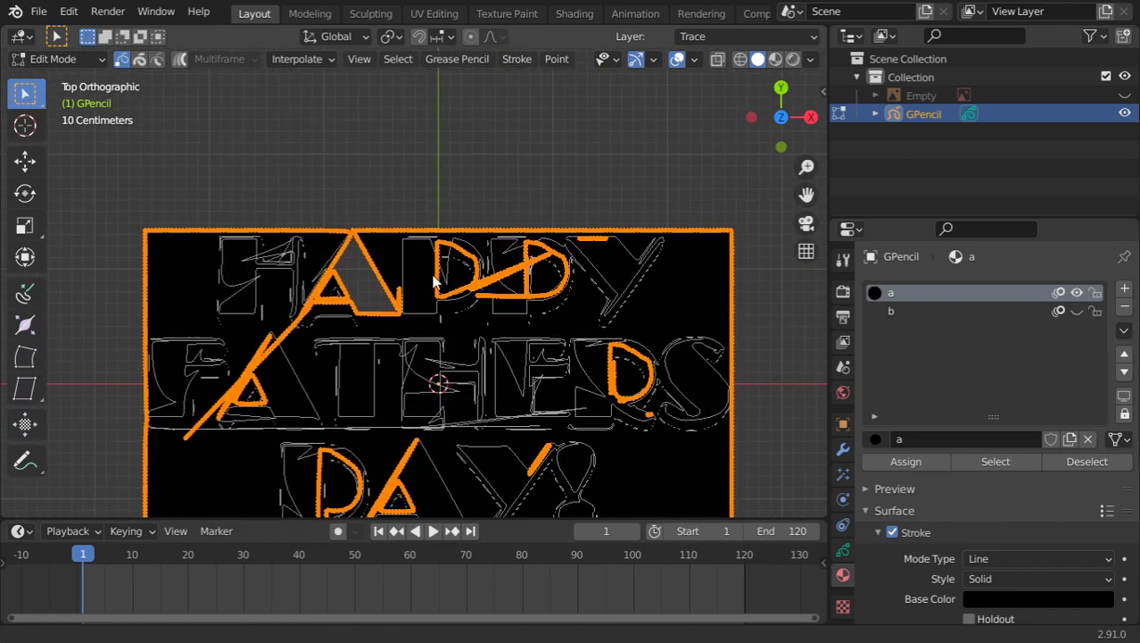
- Box-deselect the strokes over the right-hand letters and around DAY
{"action": "key", "text": "b"}
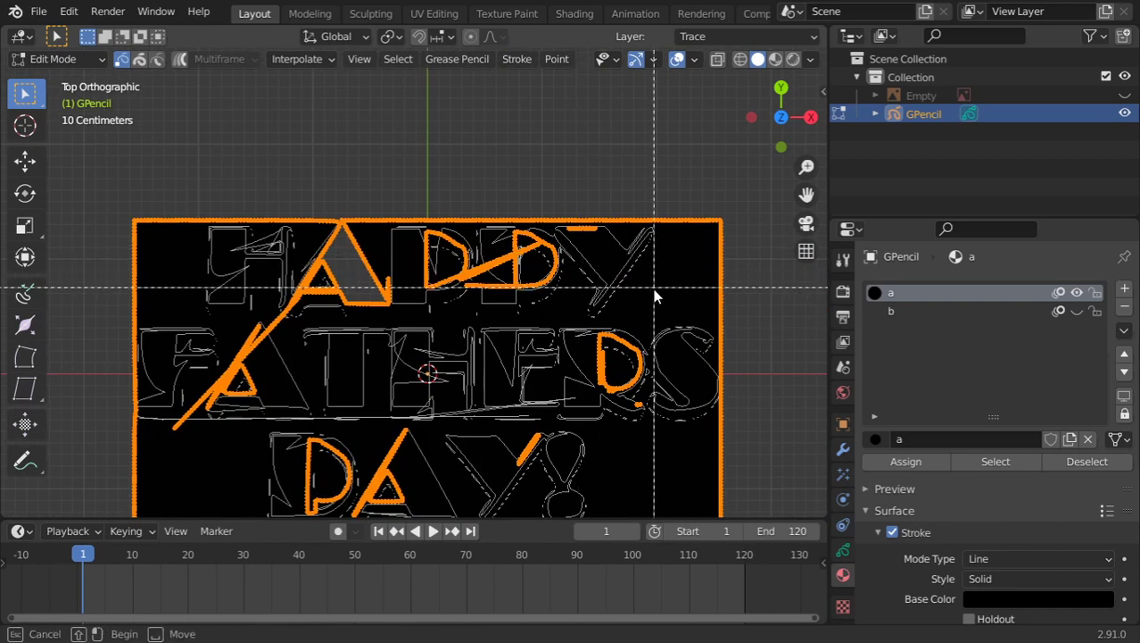
{"action": "mouse_move", "coordinate": [655, 288]}
{"action": "left_mouse_down"}
{"action": "mouse_move", "coordinate": [330, 482]}
{"action": "mouse_move", "coordinate": [320, 464]}
{"action": "left_mouse_up"}
{"action": "middle_click_drag", "start_coordinate": [448, 409], "coordinate": [477, 353], "text": "shift"}
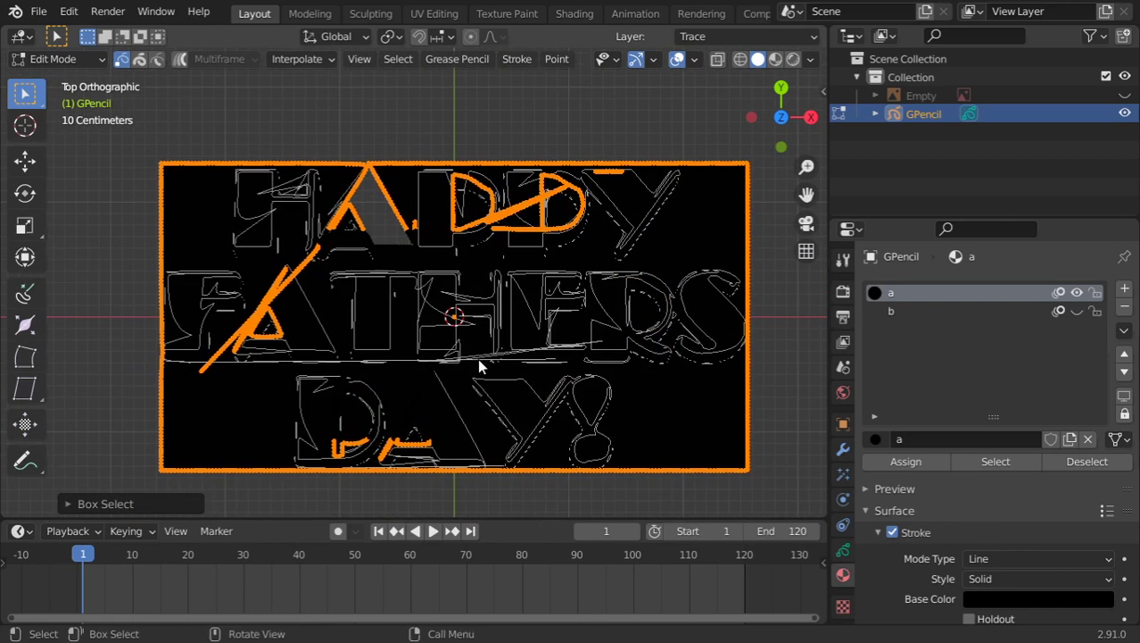
{"action": "key", "text": "ctrl+z"}
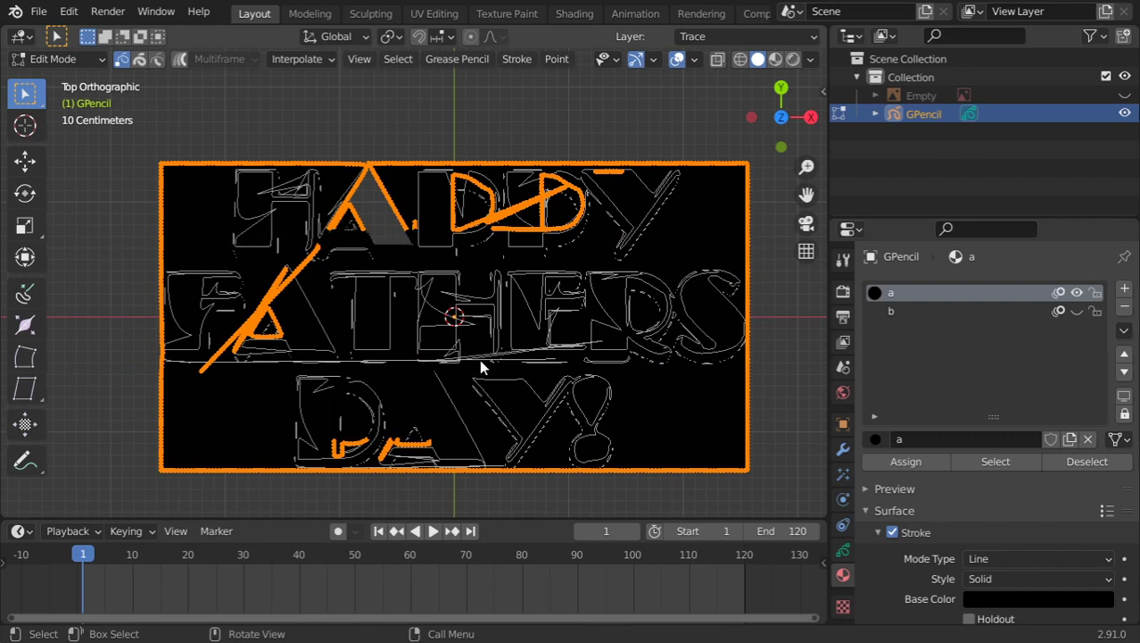
{"action": "key", "text": "b"}
{"action": "left_click_drag", "start_coordinate": [408, 403], "coordinate": [298, 473]}
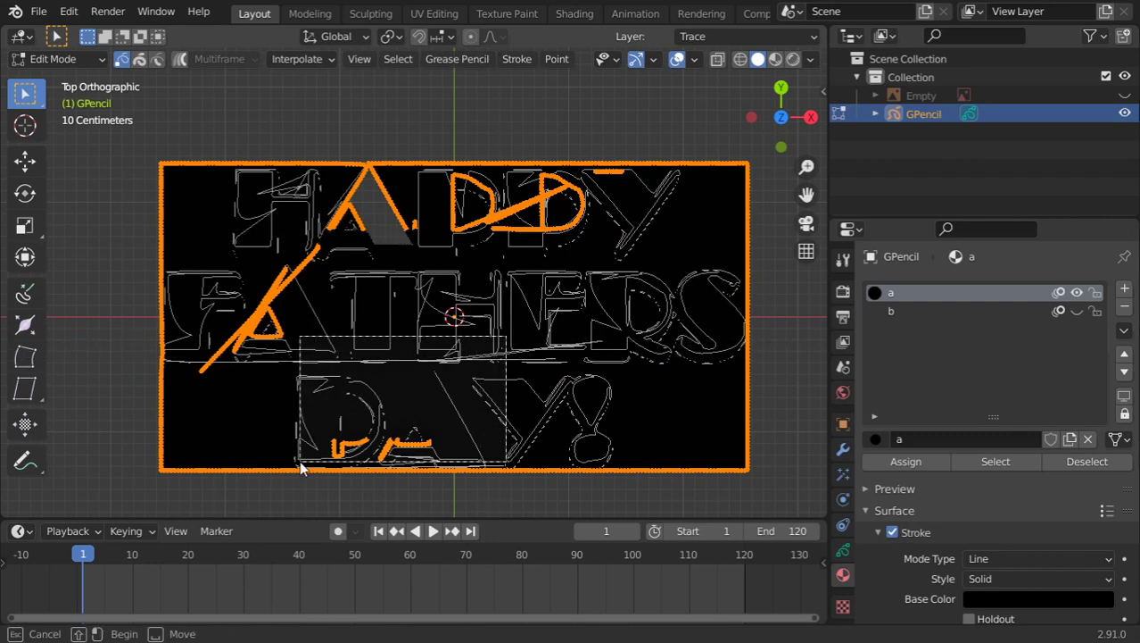
{"action": "middle_click_drag", "start_coordinate": [374, 315], "coordinate": [433, 357], "text": "shift"}
{"action": "scroll", "coordinate": [446, 339], "scroll_direction": "down", "scroll_amount": 1}
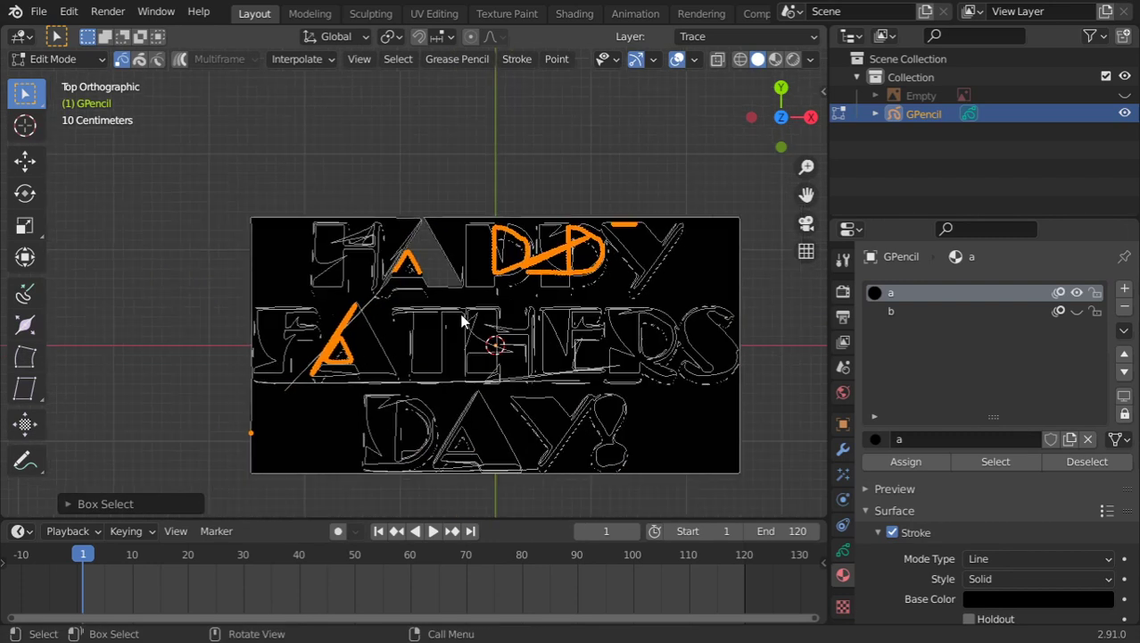
- Clear the selection, then select and deselect the long stroke running through the letters
{"action": "left_click", "coordinate": [715, 214]}
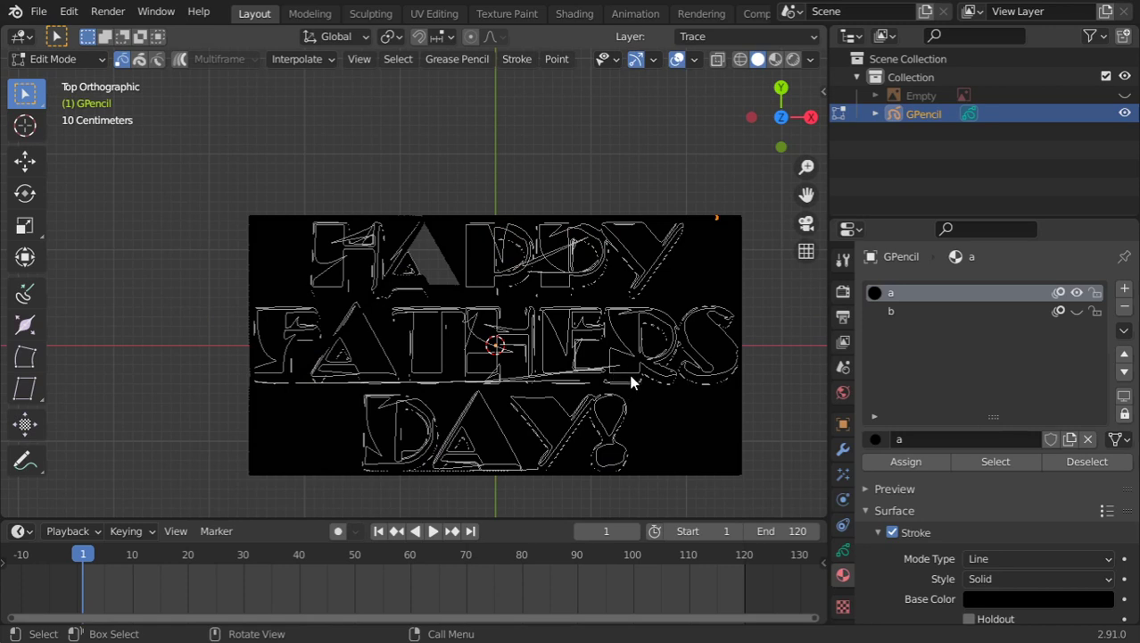
{"action": "scroll", "coordinate": [630, 393], "scroll_direction": "up", "scroll_amount": 3}
{"action": "left_click", "coordinate": [424, 284]}
{"action": "scroll", "coordinate": [428, 277], "scroll_direction": "down", "scroll_amount": 1}
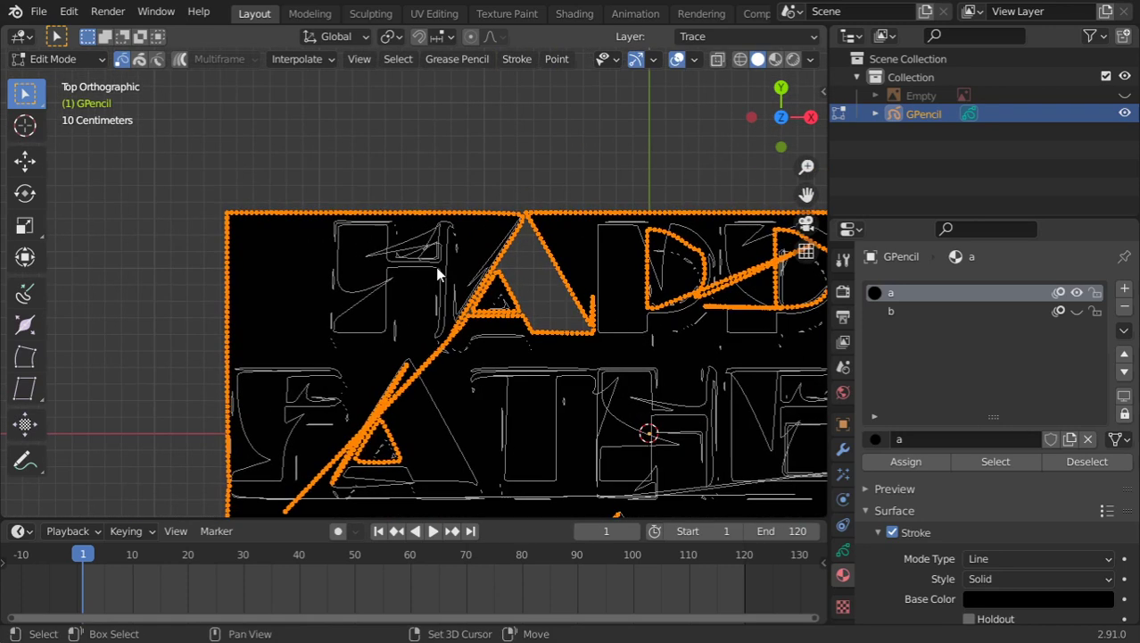
{"action": "left_click", "coordinate": [364, 220]}
{"action": "scroll", "coordinate": [446, 312], "scroll_direction": "down", "scroll_amount": 1}
{"action": "scroll", "coordinate": [488, 310], "scroll_direction": "up", "scroll_amount": 1}
{"action": "scroll", "coordinate": [489, 309], "scroll_direction": "up", "scroll_amount": 2}
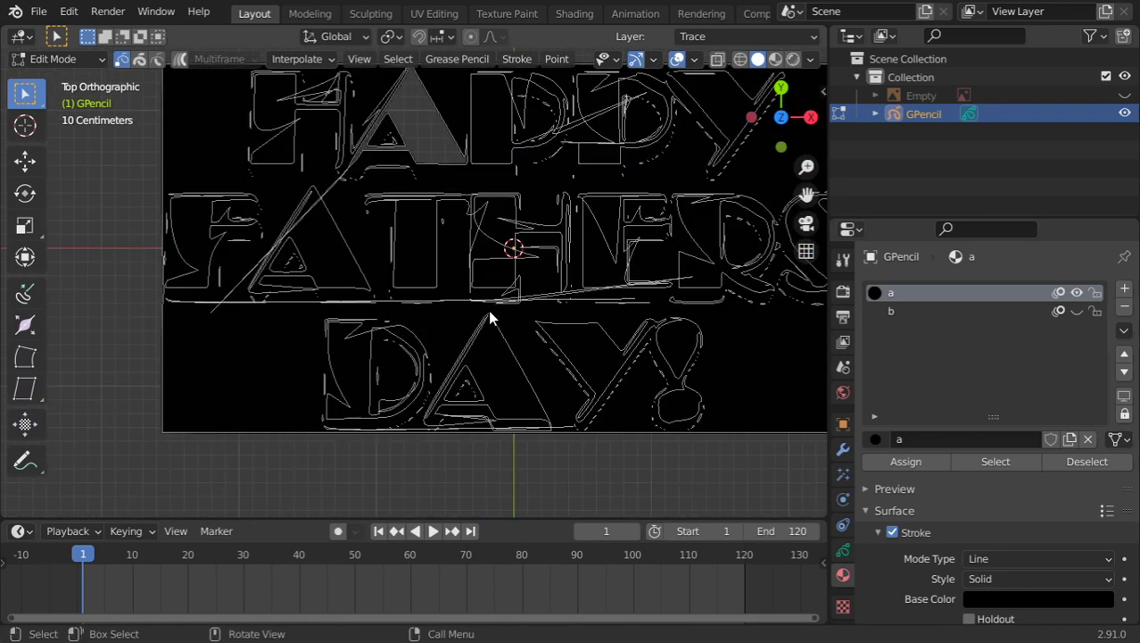
{"action": "scroll", "coordinate": [491, 310], "scroll_direction": "down", "scroll_amount": 4}
- Hide the traced line strokes, make layer b visible again, and reveal all hidden layers
{"action": "key", "text": "a"}
{"action": "key", "text": "h"}
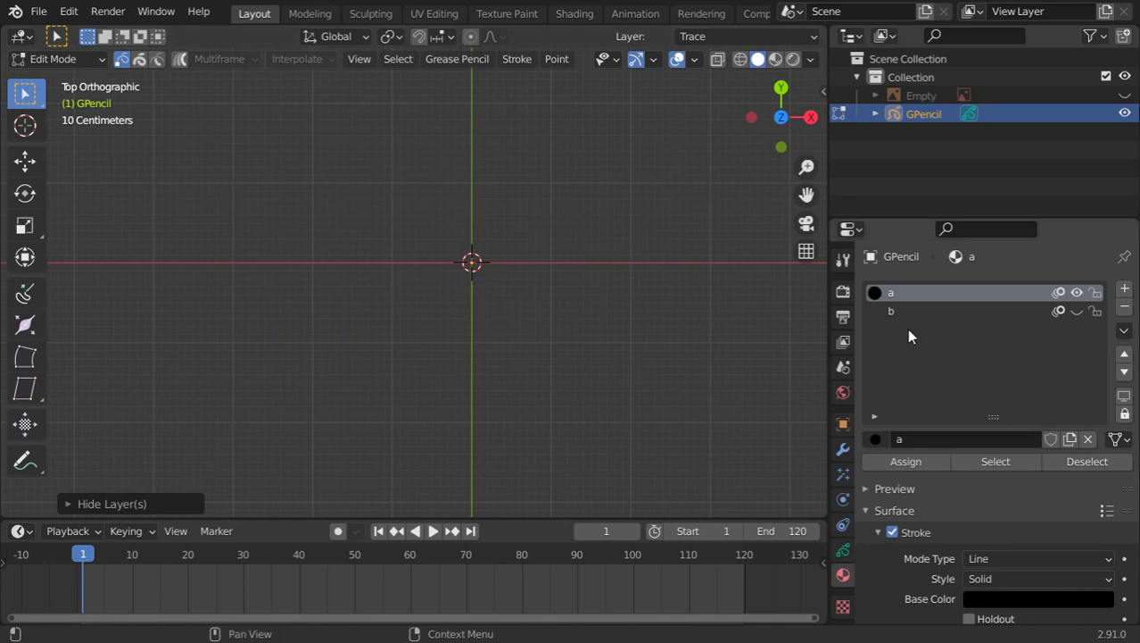
{"action": "left_click", "coordinate": [1070, 308]}
{"action": "key", "text": "alt+h"}
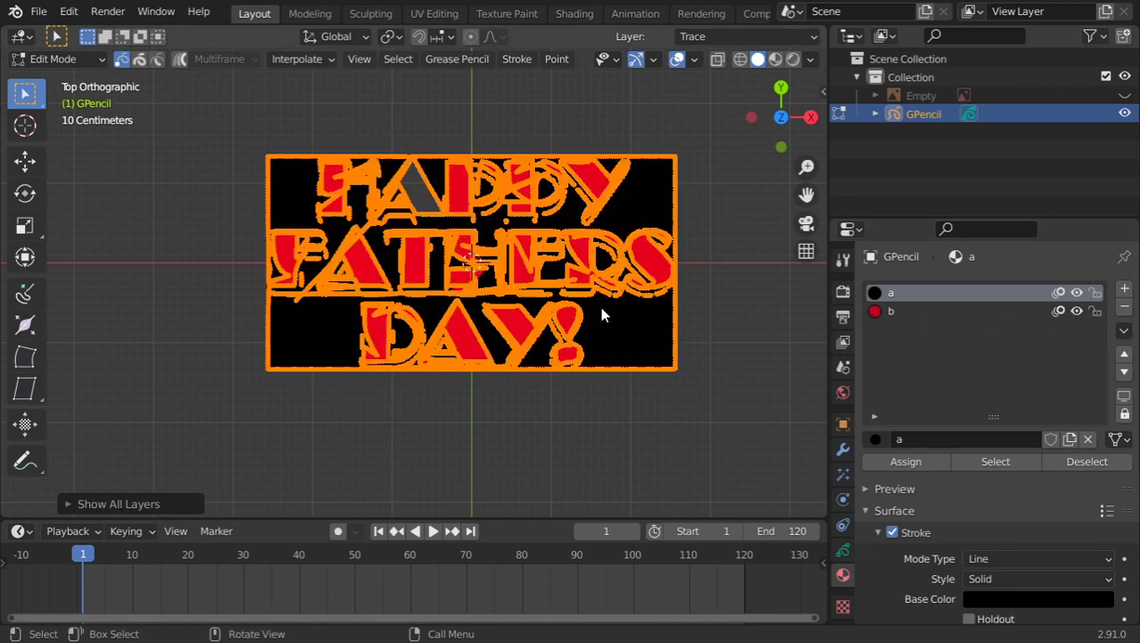
{"action": "key", "text": "alt+a"}
- Circle-select the black frame strokes along the right and bottom edges of the drawing
{"action": "scroll", "coordinate": [601, 306], "scroll_direction": "up", "scroll_amount": 3}
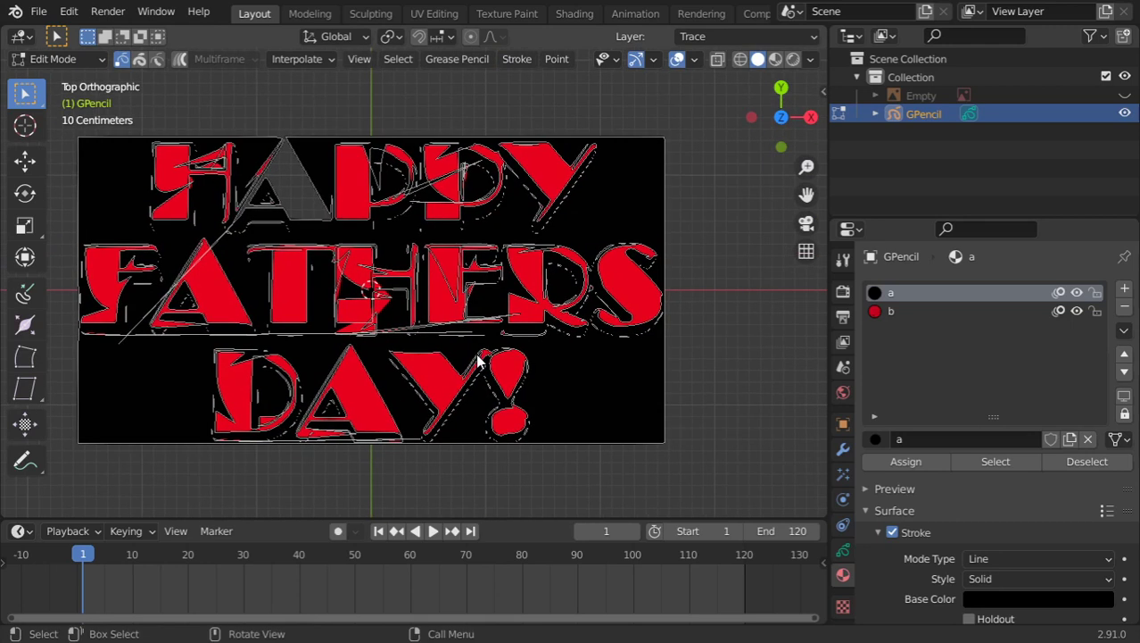
{"action": "scroll", "coordinate": [660, 343], "scroll_direction": "down", "scroll_amount": 3, "text": "shift"}
{"action": "scroll", "coordinate": [678, 378], "scroll_direction": "down", "scroll_amount": 1, "text": "shift"}
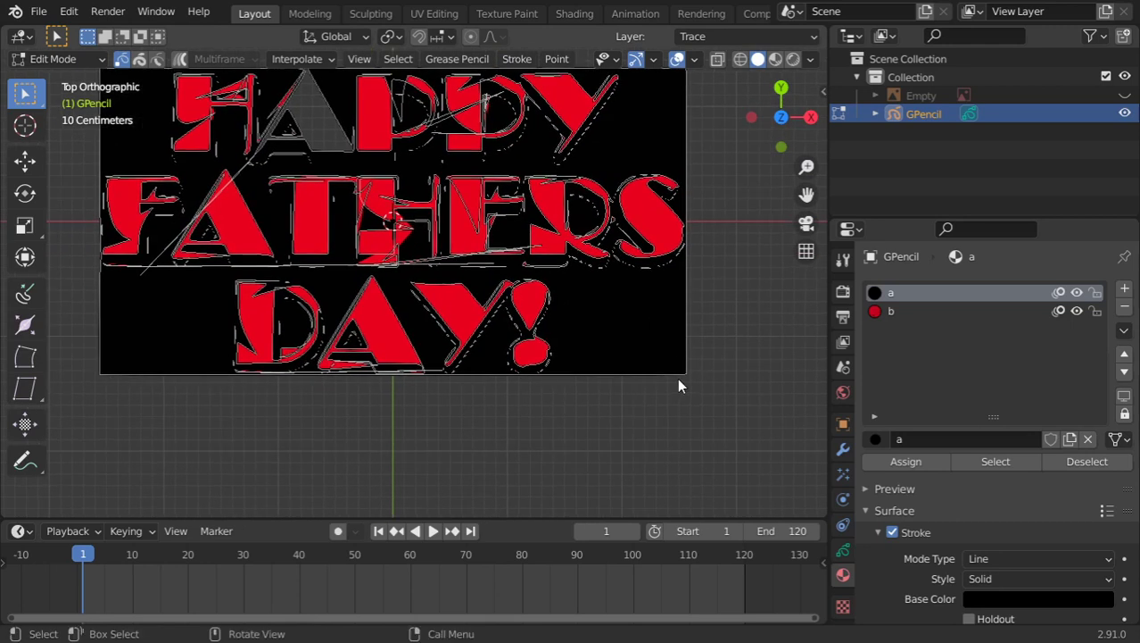
{"action": "key", "text": "c"}
{"action": "mouse_move", "coordinate": [682, 388]}
{"action": "left_mouse_down"}
{"action": "mouse_move", "coordinate": [681, 344]}
{"action": "mouse_move", "coordinate": [670, 384]}
{"action": "mouse_move", "coordinate": [504, 389]}
{"action": "left_mouse_up"}
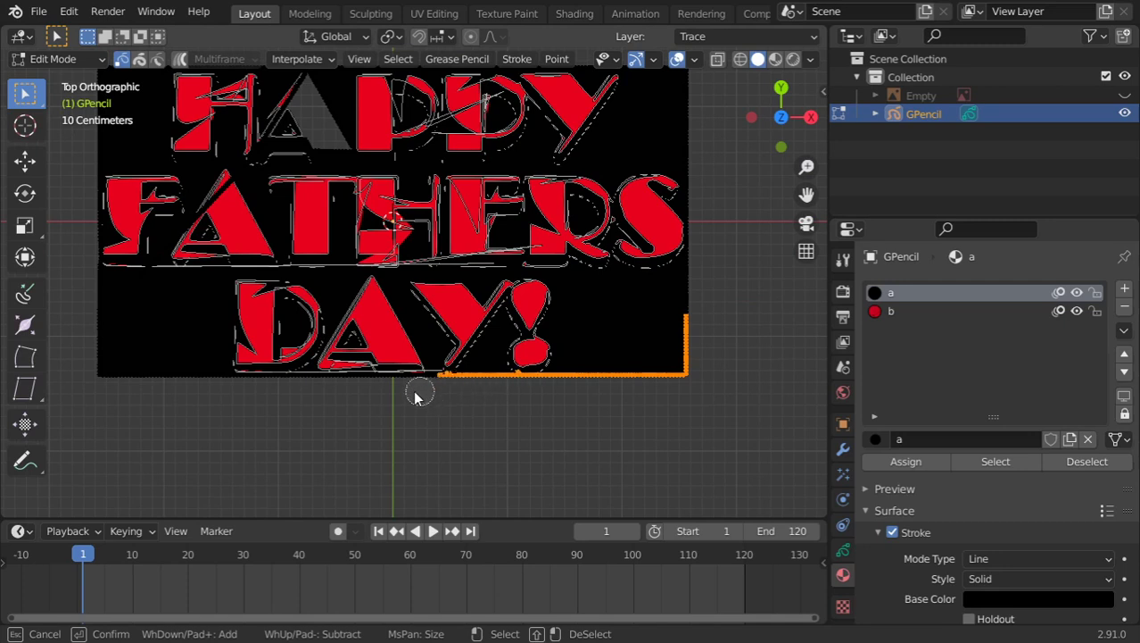
{"action": "left_click_drag", "start_coordinate": [362, 398], "coordinate": [128, 390]}
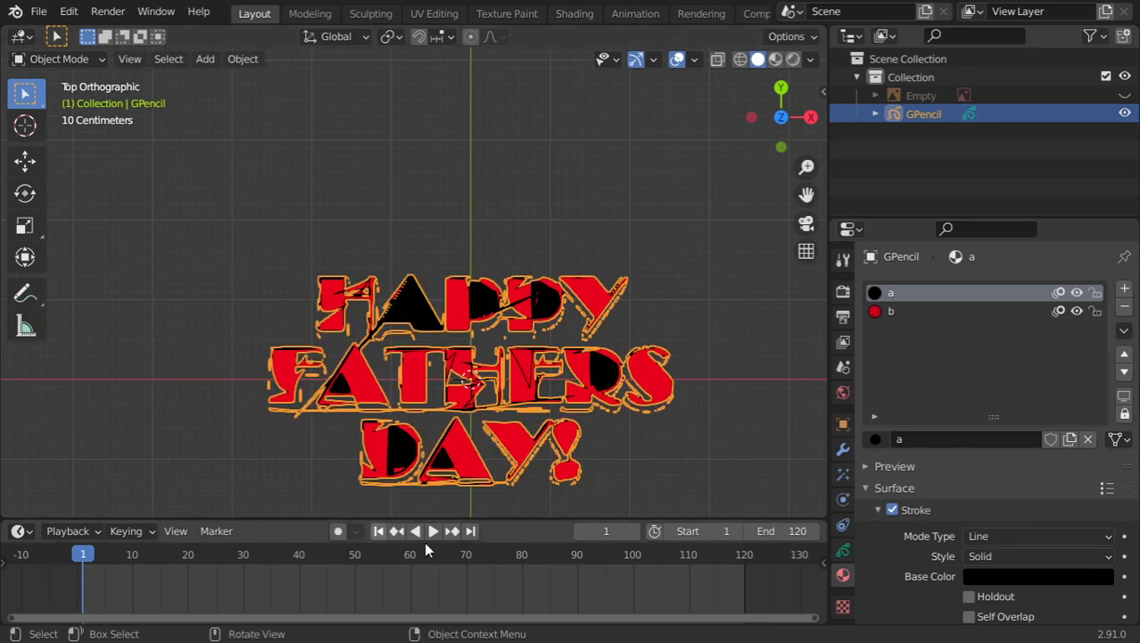
- Add a Build modifier to the lettering with Frames set to 12, keeping End at 120
{"action": "left_click", "coordinate": [658, 438]}
{"action": "scroll", "coordinate": [597, 402], "scroll_direction": "up", "scroll_amount": 3}
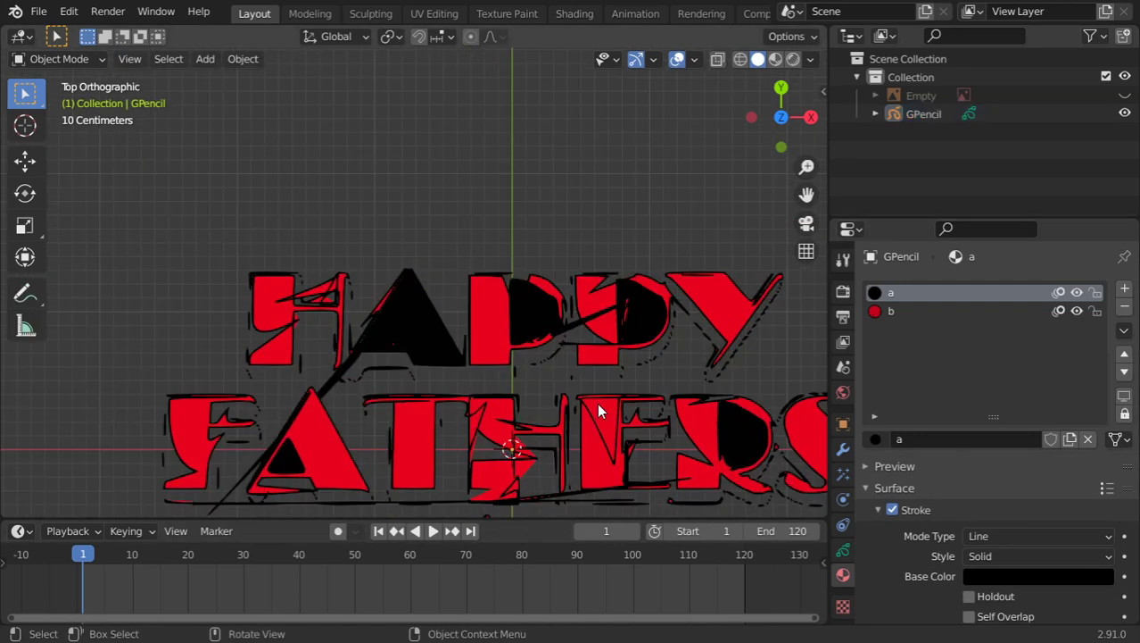
{"action": "scroll", "coordinate": [597, 403], "scroll_direction": "down", "scroll_amount": 3}
{"action": "middle_click_drag", "start_coordinate": [597, 403], "coordinate": [516, 361], "text": "shift"}
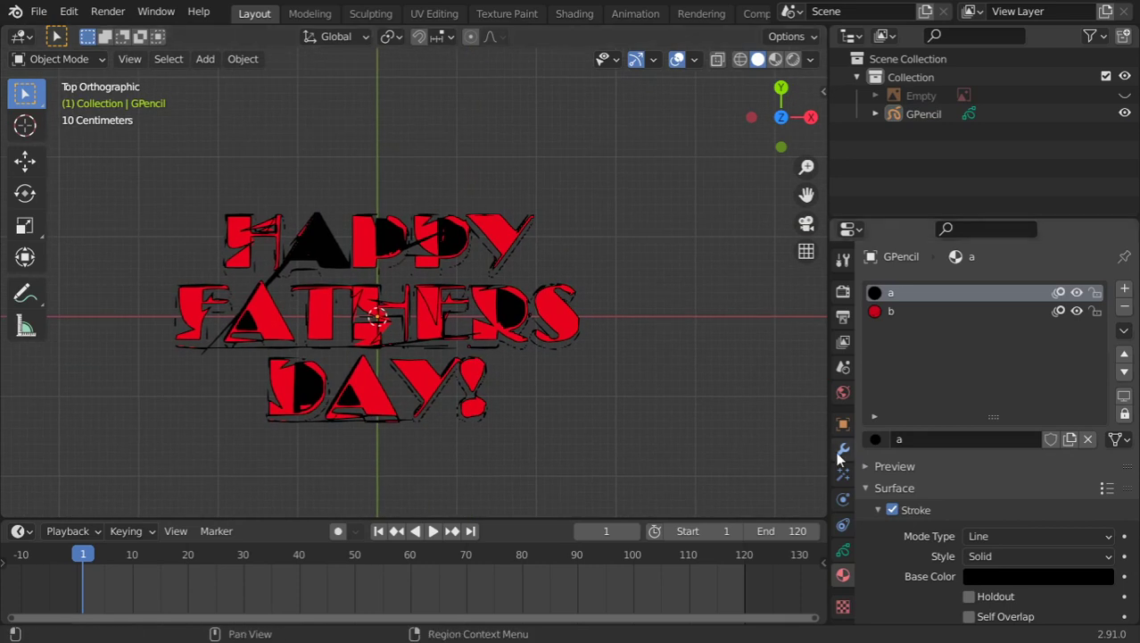
{"action": "left_click", "coordinate": [842, 449]}
{"action": "left_click", "coordinate": [904, 290]}
{"action": "left_click", "coordinate": [825, 359]}
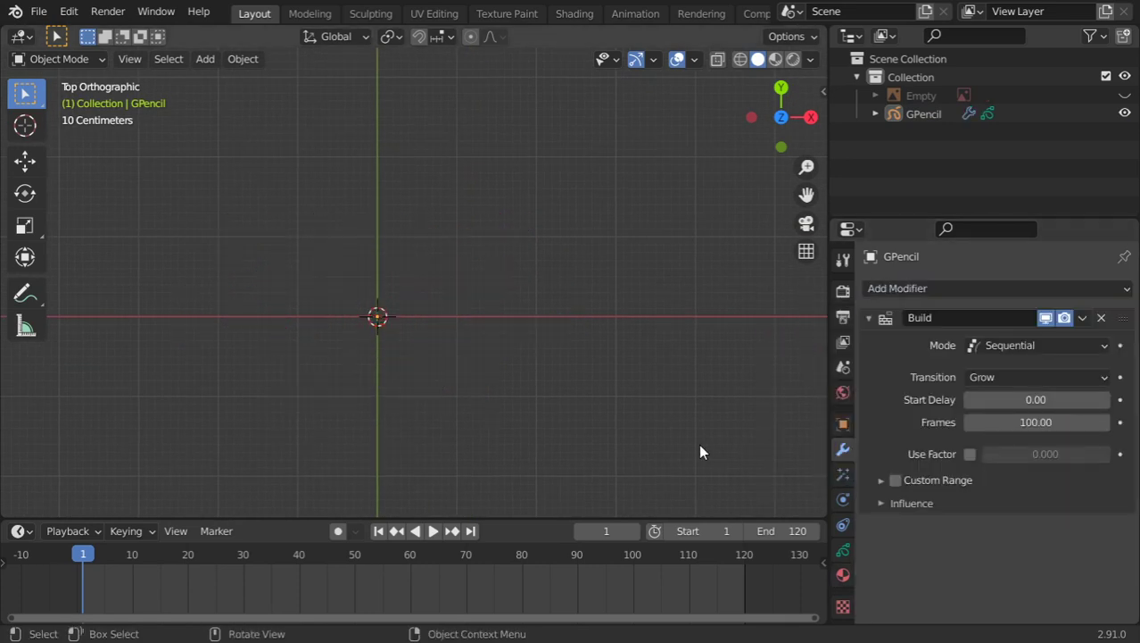
{"action": "left_click", "coordinate": [1040, 421]}
{"action": "type", "text": "12"}
{"action": "key", "text": "Return"}
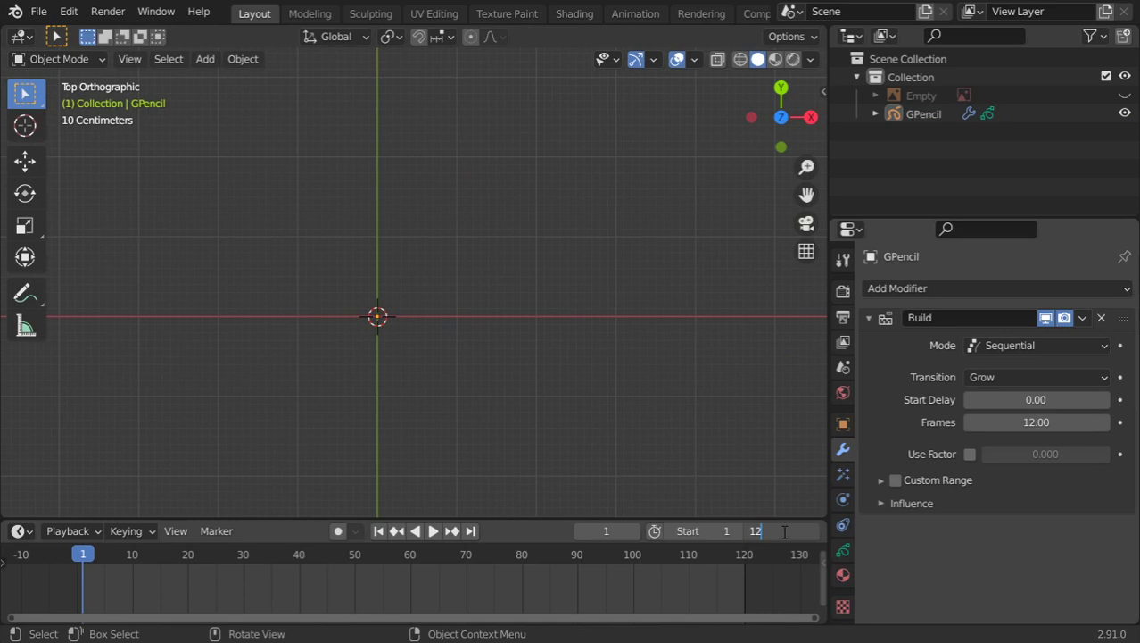
{"action": "type", "text": "0"}
{"action": "key", "text": "Return"}
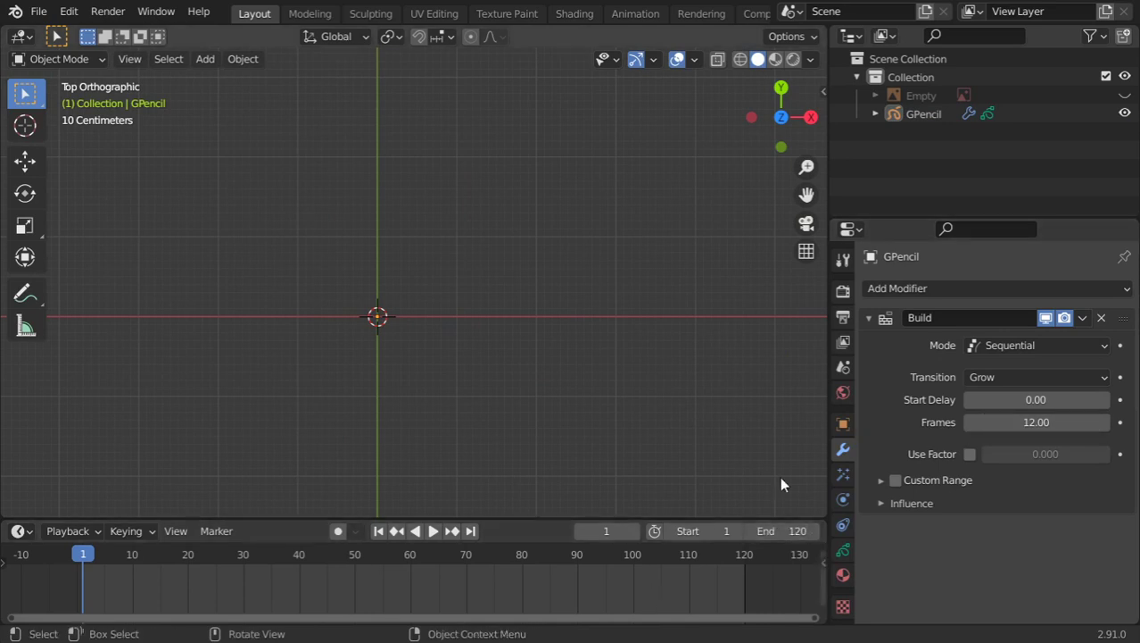
- Change the Build modifier's Frames to 120 and replay the lettering animation
{"action": "left_click", "coordinate": [432, 532]}
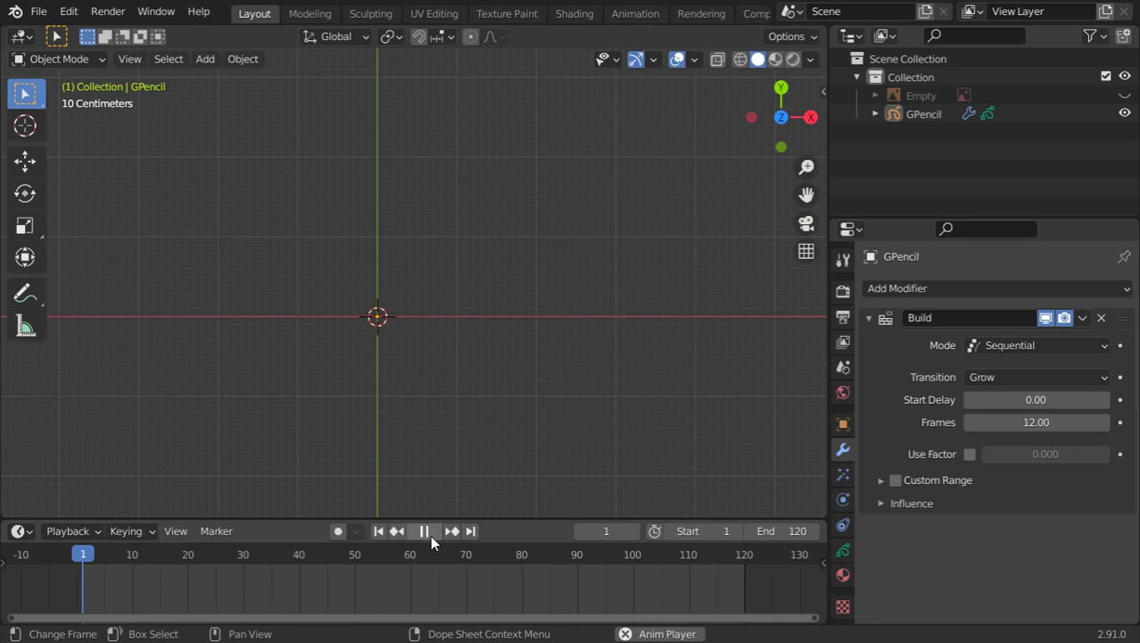
{"action": "key", "text": "Escape"}
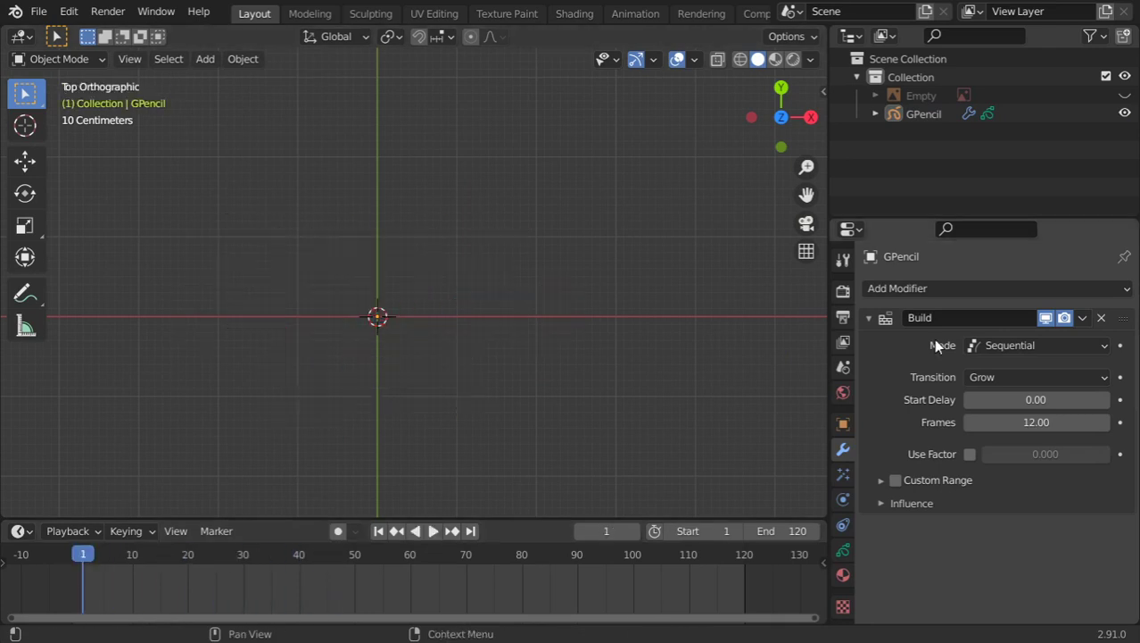
{"action": "left_click", "coordinate": [1031, 421]}
{"action": "type", "text": "120"}
{"action": "key", "text": "Return"}
{"action": "left_click", "coordinate": [427, 530]}
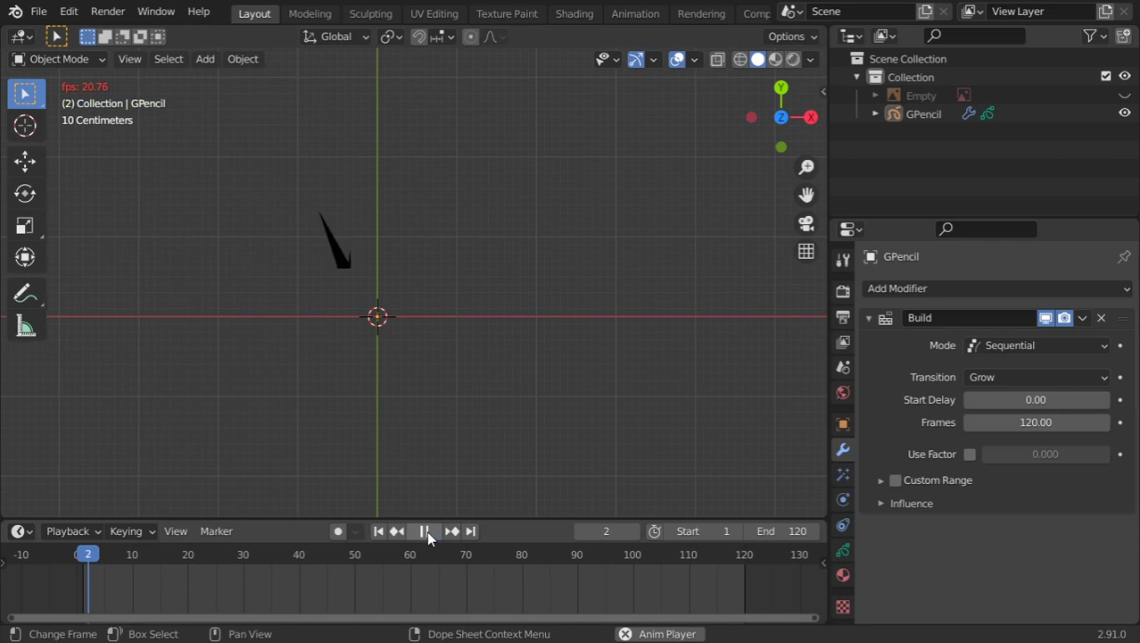